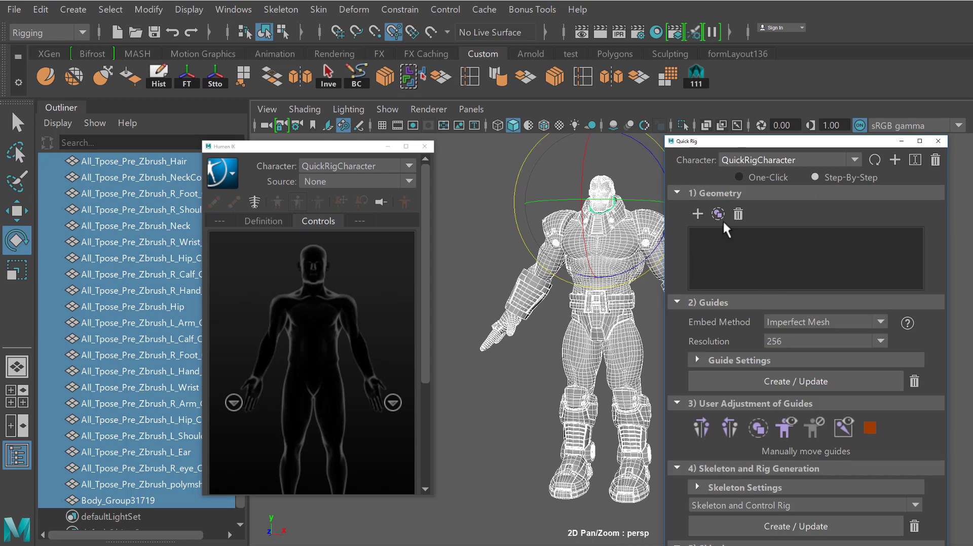
Add the selected character meshes to the Quick Rig geometry, create the guides, and select the left elbow guide for moving
{"action": "left_click", "coordinate": [696, 215]}
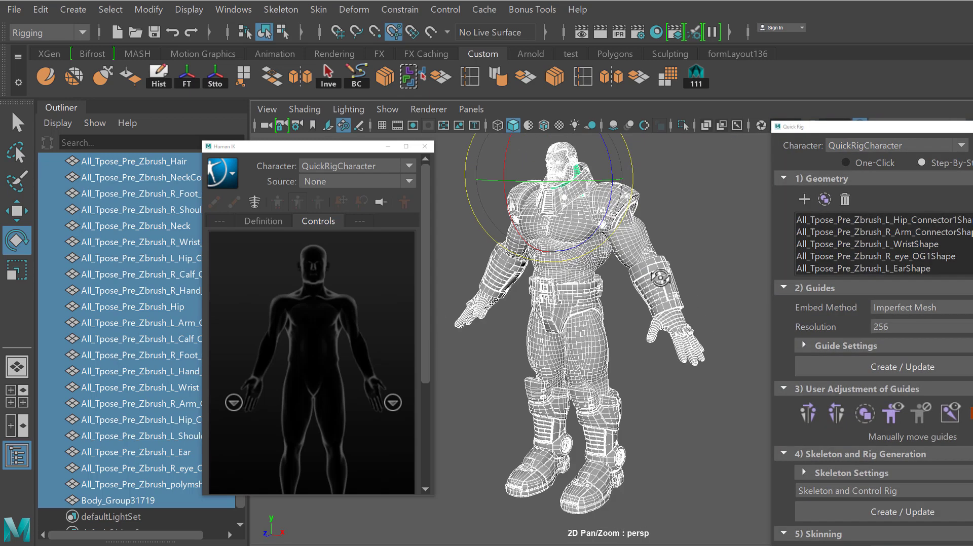
{"action": "left_click", "coordinate": [670, 277]}
{"action": "key", "text": "w"}
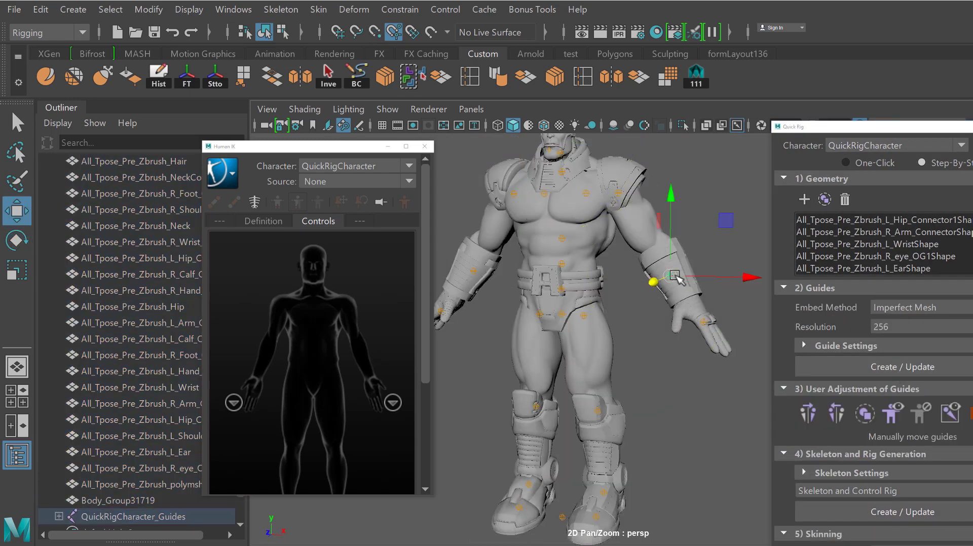
Select the guides along the character's left side, from the shoulder down to the foot
{"action": "left_click_drag", "start_coordinate": [675, 277], "coordinate": [670, 236], "text": "alt"}
{"action": "scroll", "coordinate": [671, 236], "scroll_direction": "down", "scroll_amount": 3}
{"action": "left_click", "coordinate": [602, 357]}
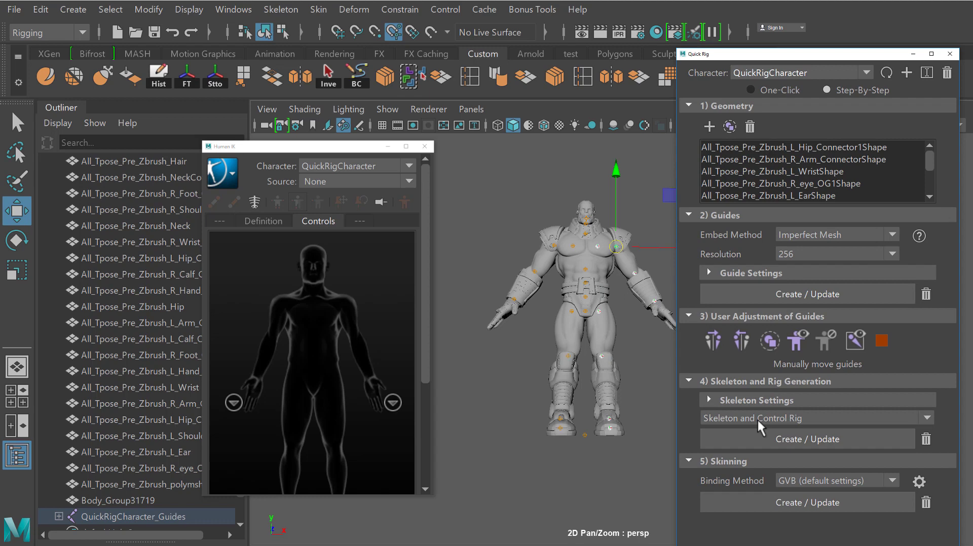
Generate the skeleton and control rig, and bind the meshes to it with the Current Settings binding method
{"action": "left_click", "coordinate": [759, 438]}
{"action": "left_click", "coordinate": [830, 501]}
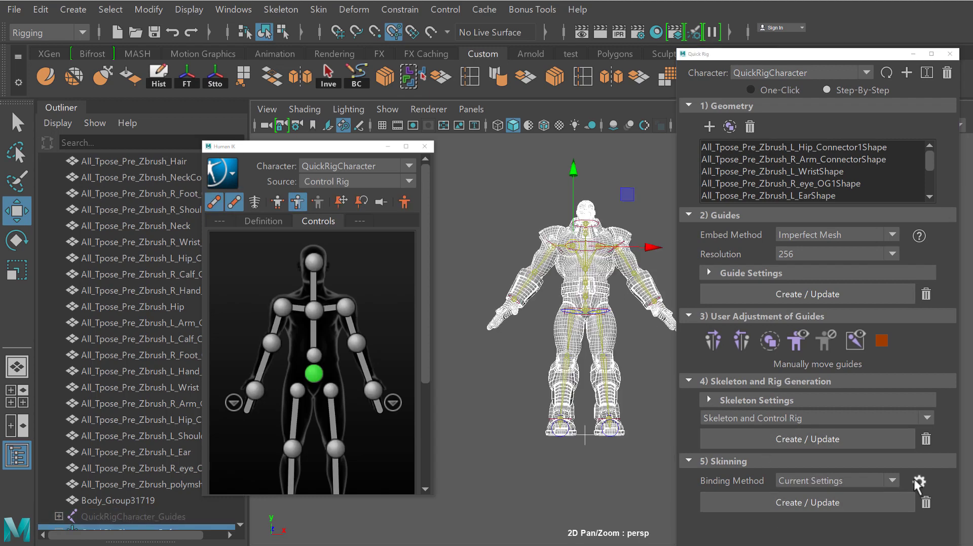
{"action": "left_click", "coordinate": [836, 481]}
{"action": "left_click", "coordinate": [830, 497]}
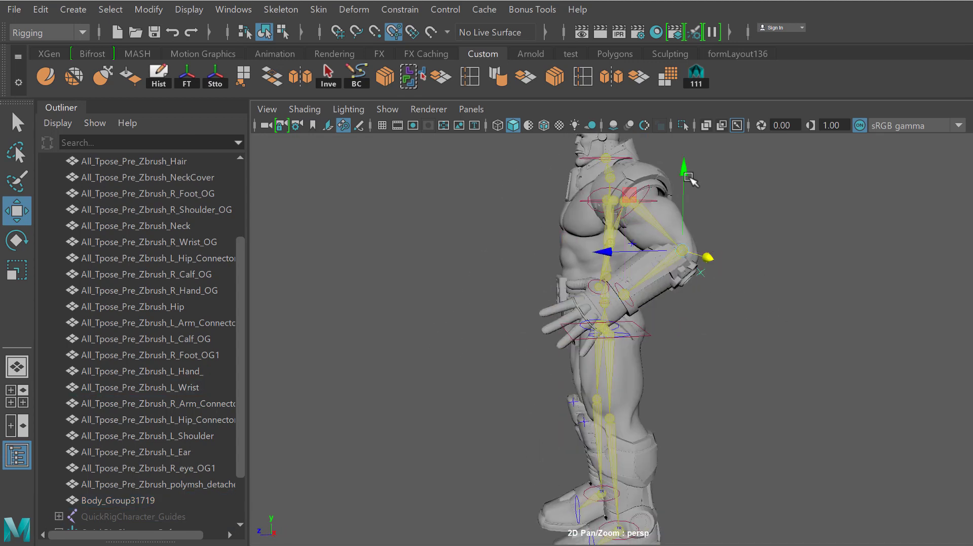
Lower the left elbow control and move it forward to bring the forearm in front of the body
{"action": "left_click_drag", "start_coordinate": [684, 175], "coordinate": [685, 198]}
{"action": "left_click_drag", "start_coordinate": [572, 268], "coordinate": [545, 268]}
{"action": "left_click_drag", "start_coordinate": [573, 276], "coordinate": [743, 268], "text": "alt"}
{"action": "right_click_drag", "start_coordinate": [734, 284], "coordinate": [696, 327], "text": "alt"}
{"action": "mouse_move", "coordinate": [695, 327]}
{"action": "left_mouse_down", "text": "alt"}
{"action": "mouse_move", "coordinate": [656, 329]}
{"action": "mouse_move", "coordinate": [695, 328]}
{"action": "left_mouse_up", "text": "alt"}
Select the left shoulder control and adjust its position
{"action": "left_click", "coordinate": [636, 248]}
{"action": "left_click_drag", "start_coordinate": [636, 213], "coordinate": [583, 218], "text": "alt"}
{"action": "right_click_drag", "start_coordinate": [572, 324], "coordinate": [608, 342], "text": "alt"}
{"action": "left_click_drag", "start_coordinate": [608, 342], "coordinate": [563, 340], "text": "alt"}
Adjust the left ankle control and select the right toe control
{"action": "left_click", "coordinate": [634, 446]}
{"action": "left_click_drag", "start_coordinate": [570, 445], "coordinate": [627, 466]}
{"action": "left_click", "coordinate": [613, 451]}
{"action": "key", "text": "a"}
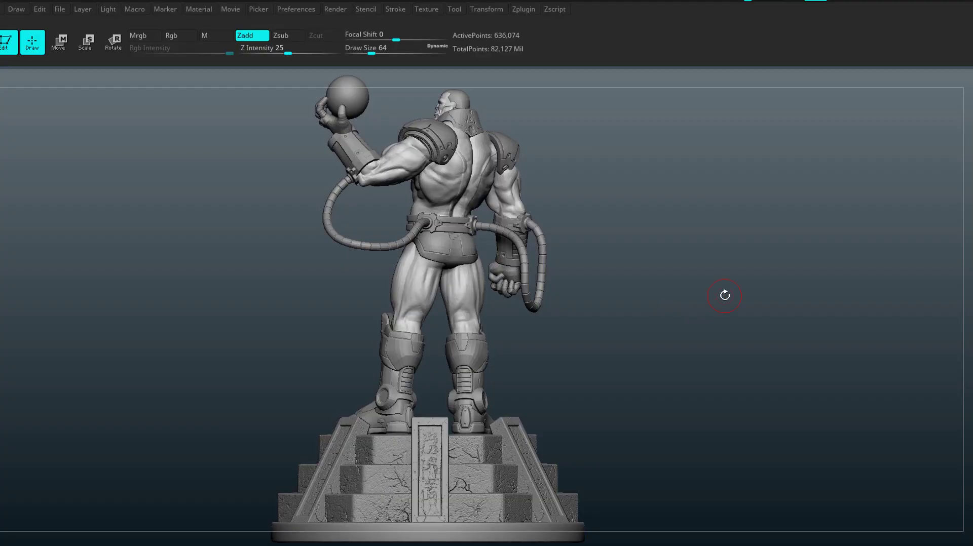
Switch to ZBrush and examine the finished statue's pose from the back, side and front, including the raised arm, torso and legs
{"action": "mouse_move", "coordinate": [803, 294]}
{"action": "left_mouse_down"}
{"action": "mouse_move", "coordinate": [754, 294]}
{"action": "mouse_move", "coordinate": [768, 258]}
{"action": "left_mouse_up"}
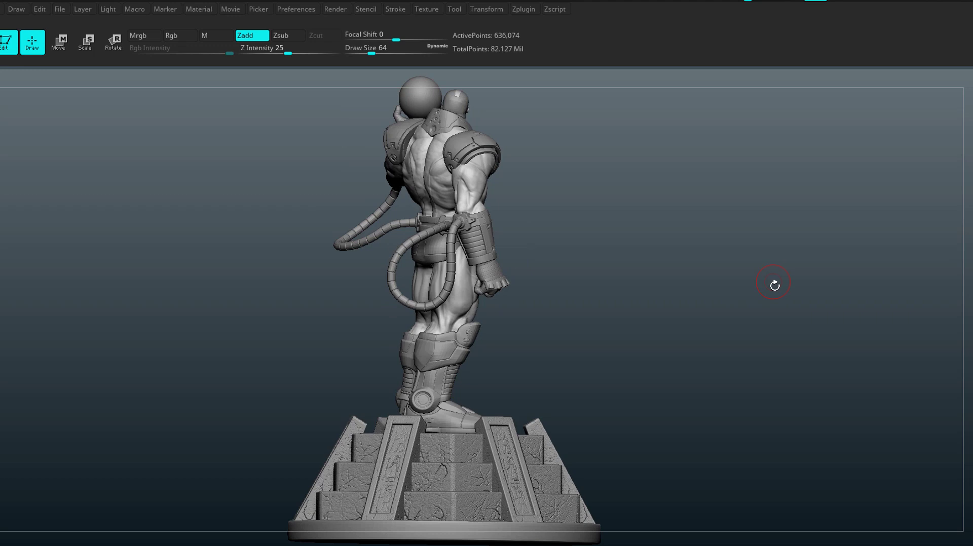
{"action": "left_click_drag", "start_coordinate": [783, 296], "coordinate": [648, 294]}
{"action": "left_click_drag", "start_coordinate": [742, 307], "coordinate": [588, 309]}
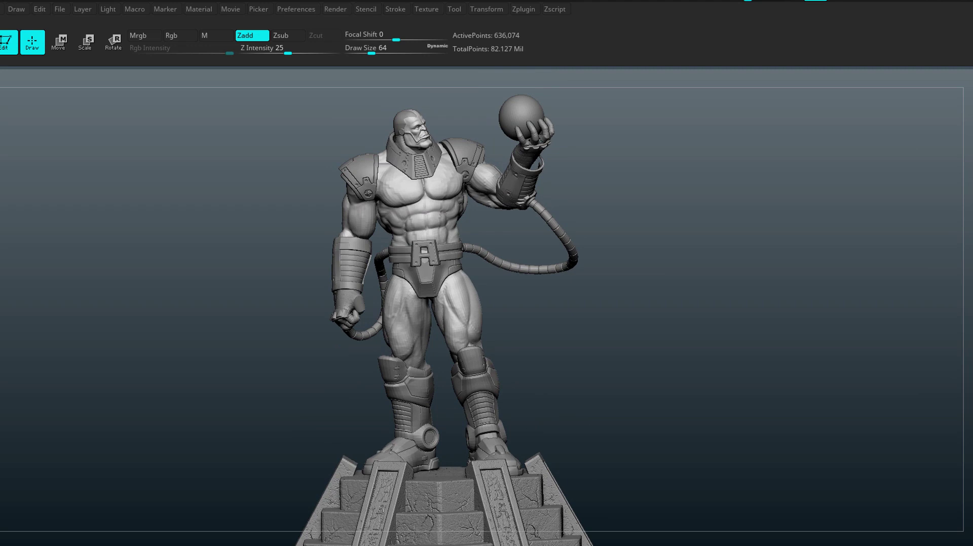
{"action": "left_click_drag", "start_coordinate": [971, 398], "coordinate": [971, 453]}
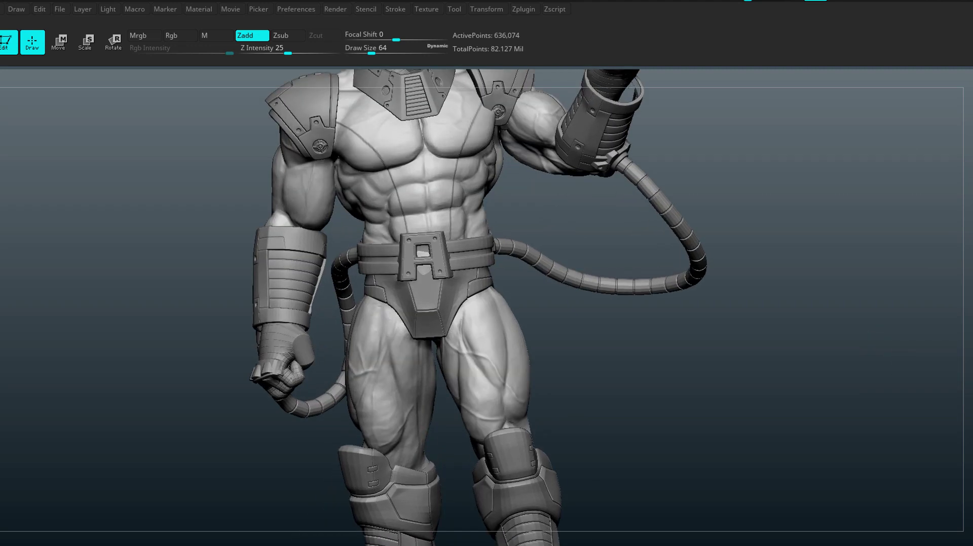
{"action": "left_click_drag", "start_coordinate": [971, 365], "coordinate": [971, 420]}
{"action": "left_click_drag", "start_coordinate": [838, 287], "coordinate": [854, 306], "text": "alt"}
{"action": "mouse_move", "coordinate": [784, 315]}
{"action": "left_mouse_down"}
{"action": "mouse_move", "coordinate": [802, 307]}
{"action": "mouse_move", "coordinate": [727, 304]}
{"action": "mouse_move", "coordinate": [775, 317]}
{"action": "left_mouse_up"}
{"action": "left_click_drag", "start_coordinate": [871, 366], "coordinate": [917, 377]}
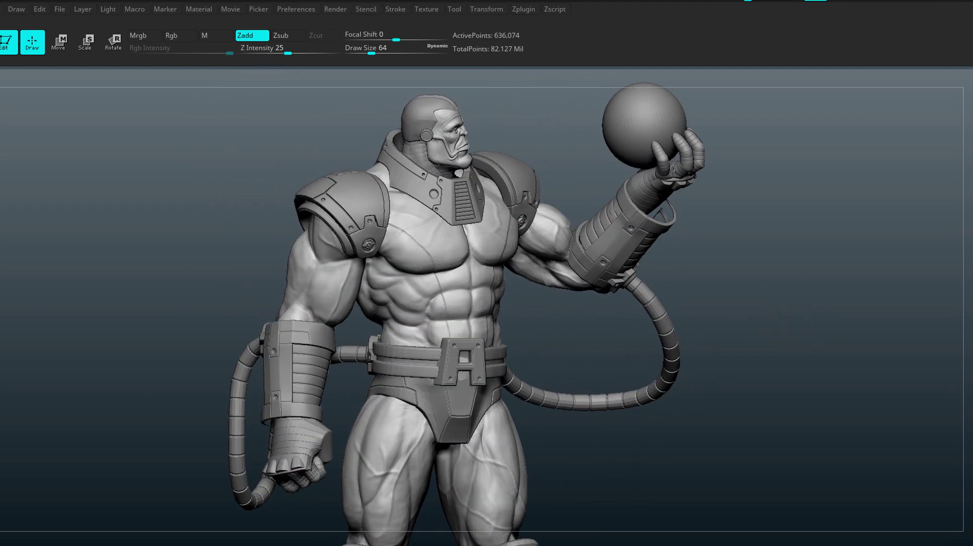
{"action": "mouse_move", "coordinate": [805, 527]}
{"action": "left_mouse_down", "text": "alt"}
{"action": "mouse_move", "coordinate": [821, 354]}
{"action": "mouse_move", "coordinate": [847, 369]}
{"action": "mouse_move", "coordinate": [756, 363]}
{"action": "mouse_move", "coordinate": [752, 196]}
{"action": "left_mouse_up", "text": "alt"}
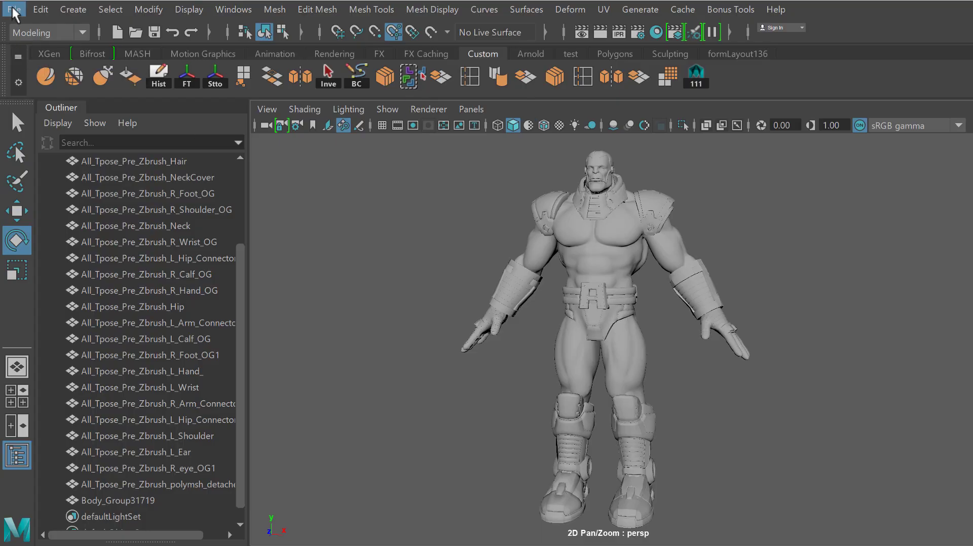
Switch to Maya, activate the Rigging menu set, and select all of the character's meshes
{"action": "left_click", "coordinate": [14, 9]}
{"action": "left_click", "coordinate": [48, 32]}
{"action": "left_click", "coordinate": [28, 49]}
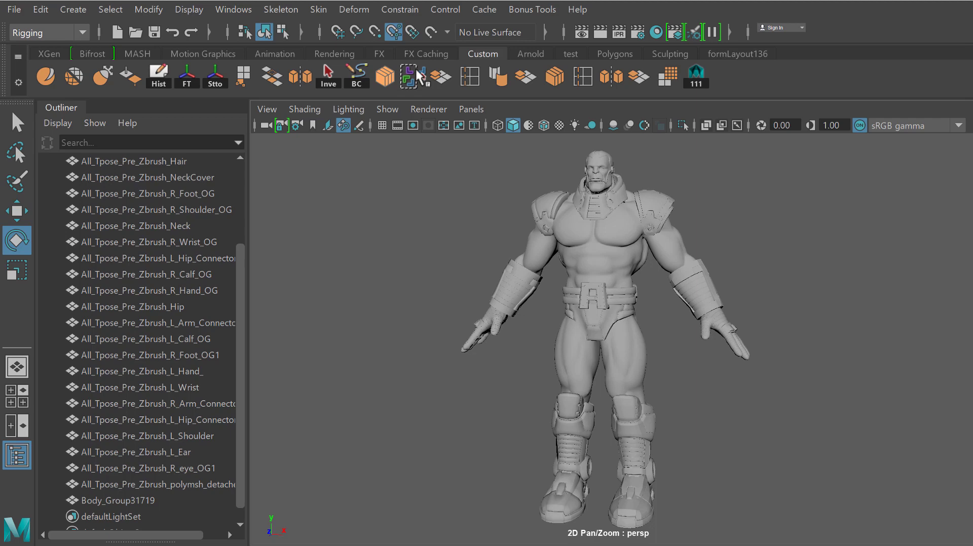
{"action": "left_click_drag", "start_coordinate": [383, 208], "coordinate": [803, 482]}
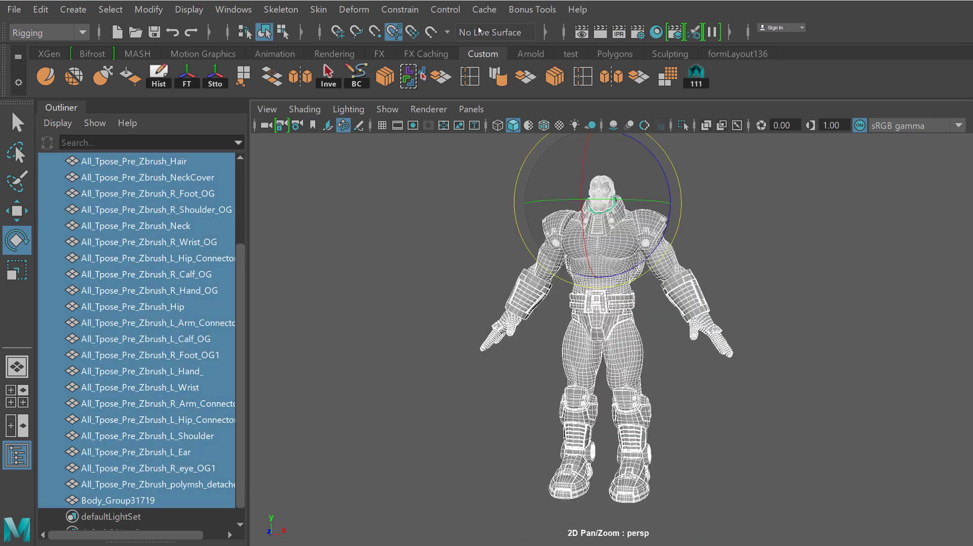
Open the Quick Rig tool and set it to Step-By-Step mode with a QuickRigCharacter
{"action": "left_click", "coordinate": [281, 10]}
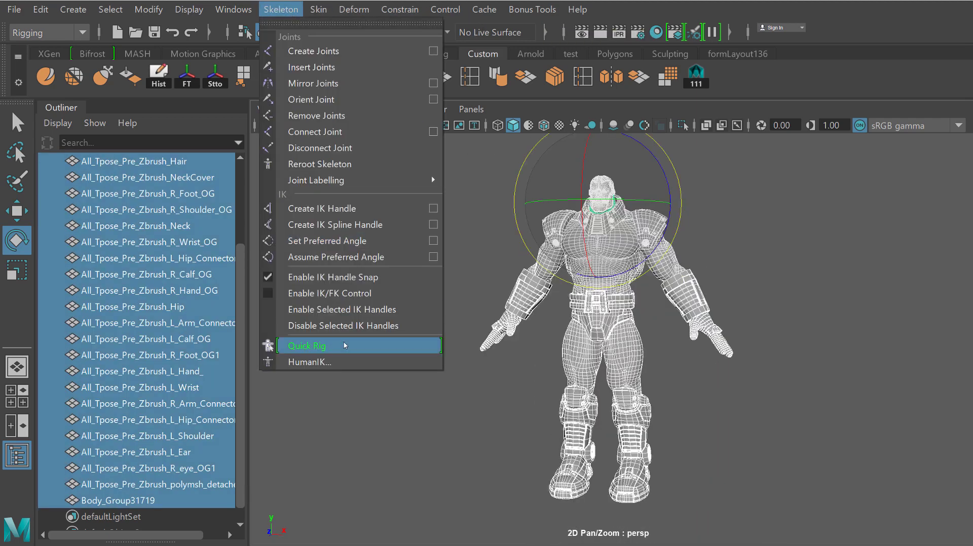
{"action": "left_click", "coordinate": [294, 345]}
{"action": "left_click", "coordinate": [317, 323]}
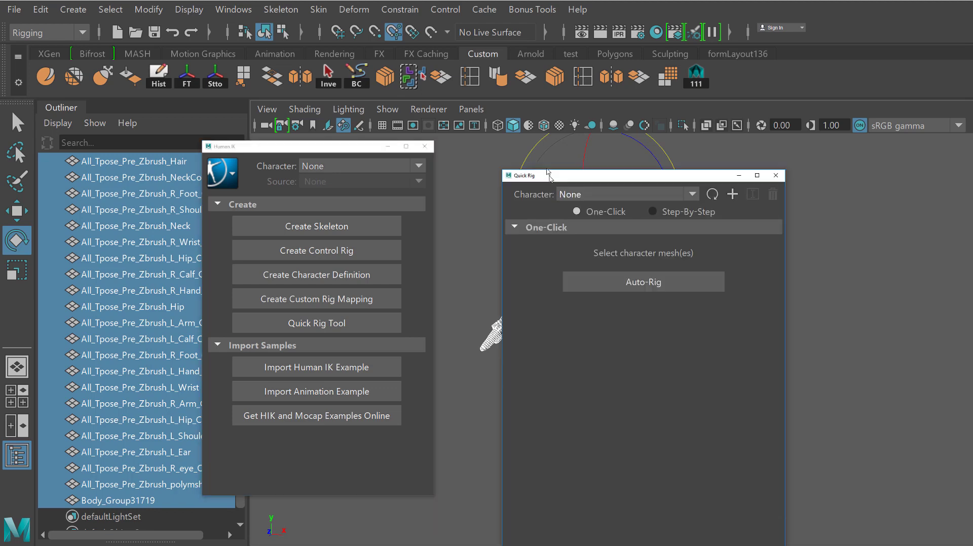
{"action": "left_click_drag", "start_coordinate": [674, 161], "coordinate": [737, 144]}
{"action": "left_click", "coordinate": [815, 176]}
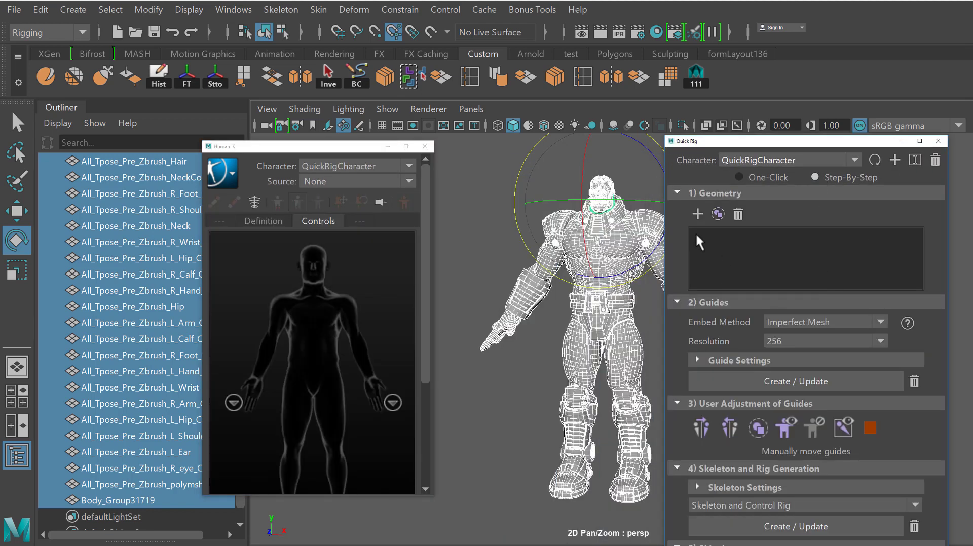
Add the selected meshes as Quick Rig geometry and create guides with the Imperfect Mesh method at resolution 256
{"action": "left_click", "coordinate": [699, 215]}
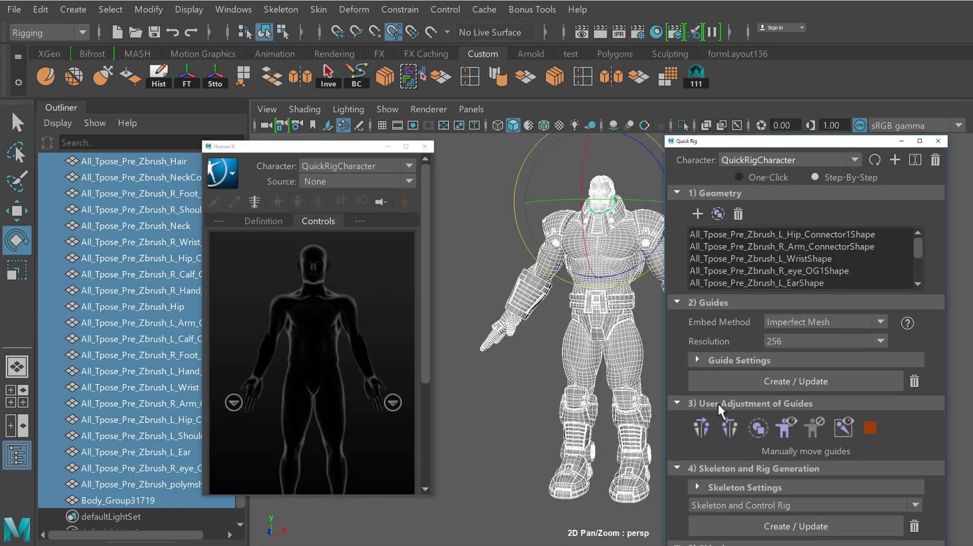
{"action": "left_click_drag", "start_coordinate": [745, 145], "coordinate": [851, 130]}
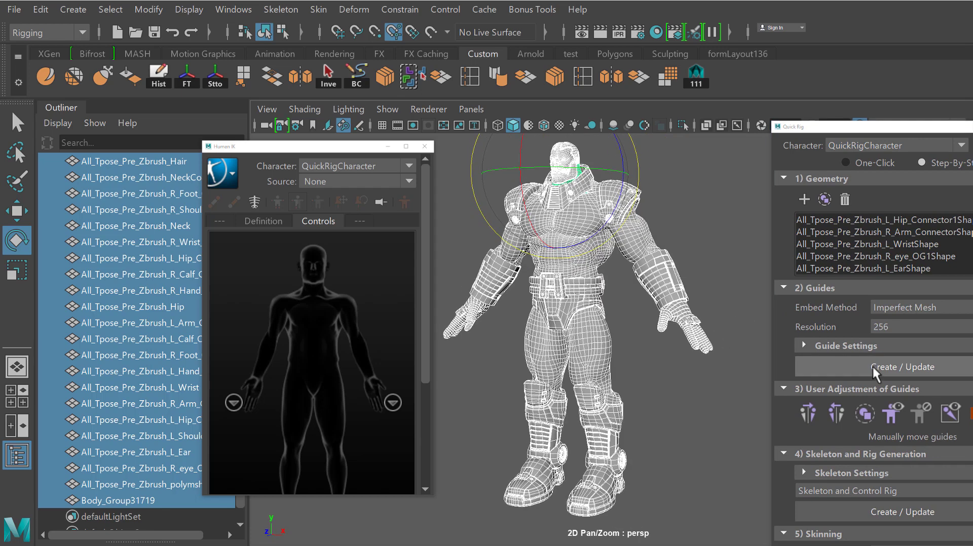
{"action": "left_click", "coordinate": [840, 286]}
{"action": "left_click", "coordinate": [841, 287]}
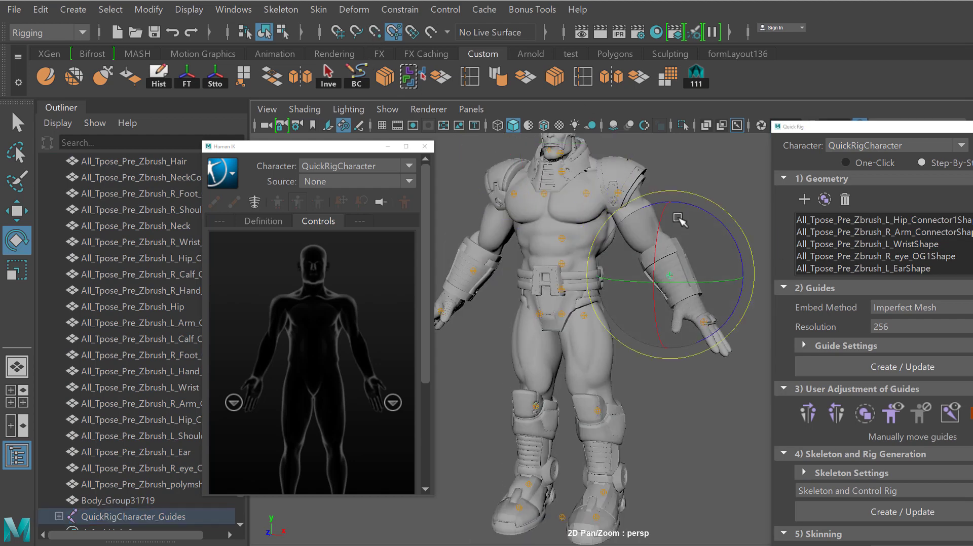
Move the left elbow guide to line up with the character's elbow
{"action": "key", "text": "w"}
{"action": "left_click_drag", "start_coordinate": [669, 276], "coordinate": [654, 252]}
{"action": "left_click_drag", "start_coordinate": [654, 252], "coordinate": [642, 291], "text": "alt"}
{"action": "left_click_drag", "start_coordinate": [674, 344], "coordinate": [582, 273], "text": "alt"}
Return to the full front view and select all guides on the character's left side
{"action": "key", "text": "bracketleft"}
{"action": "key", "text": "bracketleft"}
{"action": "key", "text": "bracketleft"}
{"action": "left_click_drag", "start_coordinate": [719, 470], "coordinate": [592, 192]}
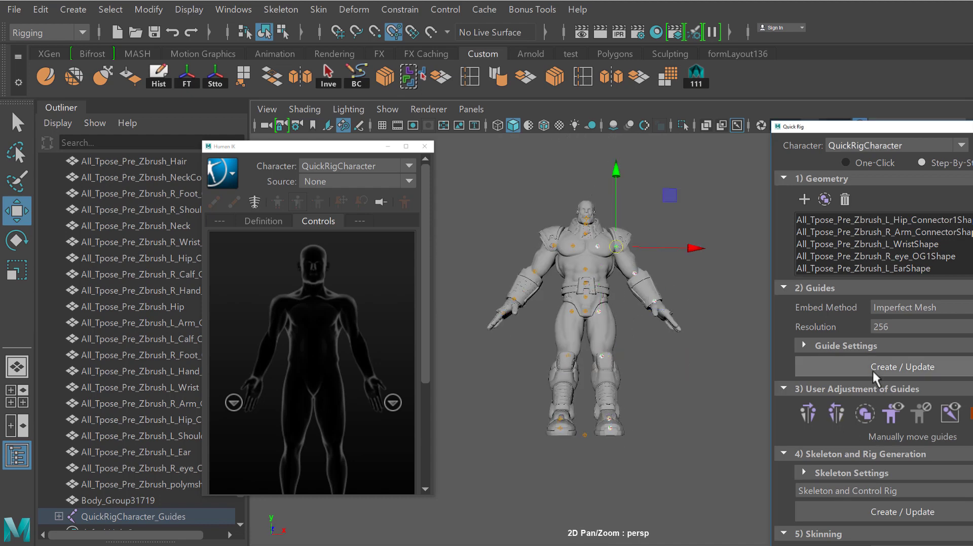
Create the Skeleton and Control Rig, set the skin binding method to Current Settings, and skin the meshes
{"action": "double_click", "coordinate": [839, 129]}
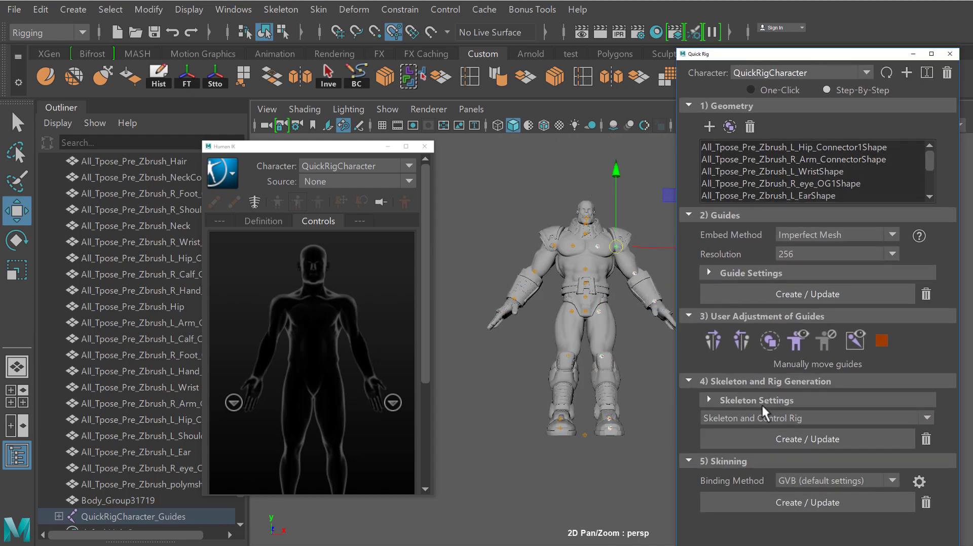
{"action": "left_click", "coordinate": [759, 439]}
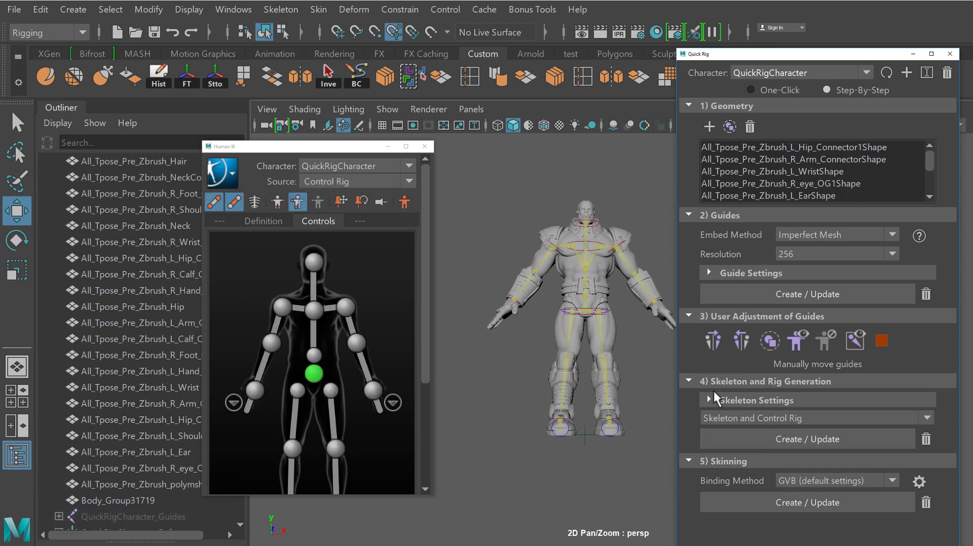
{"action": "left_click", "coordinate": [836, 480]}
{"action": "left_click", "coordinate": [791, 515]}
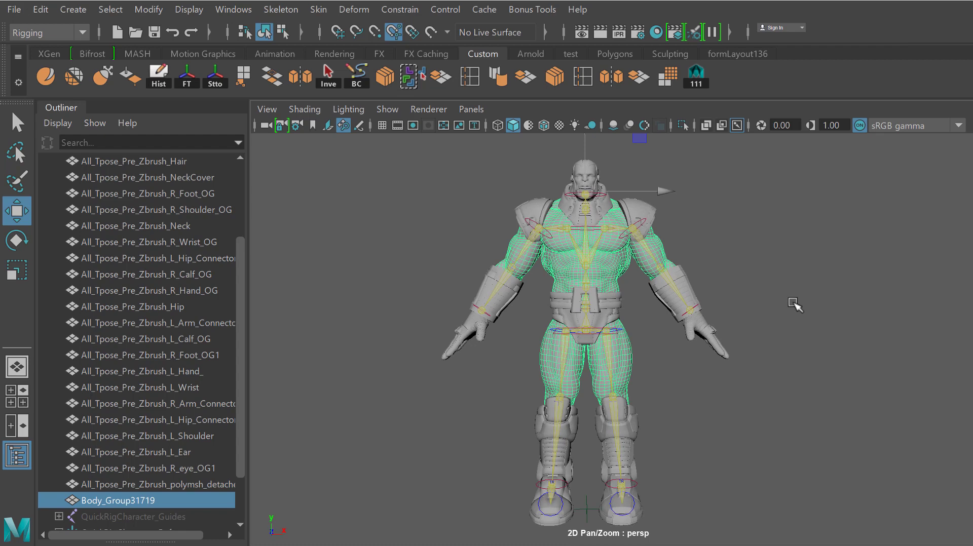
Move the left wrist control forward and up so the left arm bends at the elbow
{"action": "left_click", "coordinate": [793, 302]}
{"action": "left_click_drag", "start_coordinate": [795, 302], "coordinate": [678, 254], "text": "alt"}
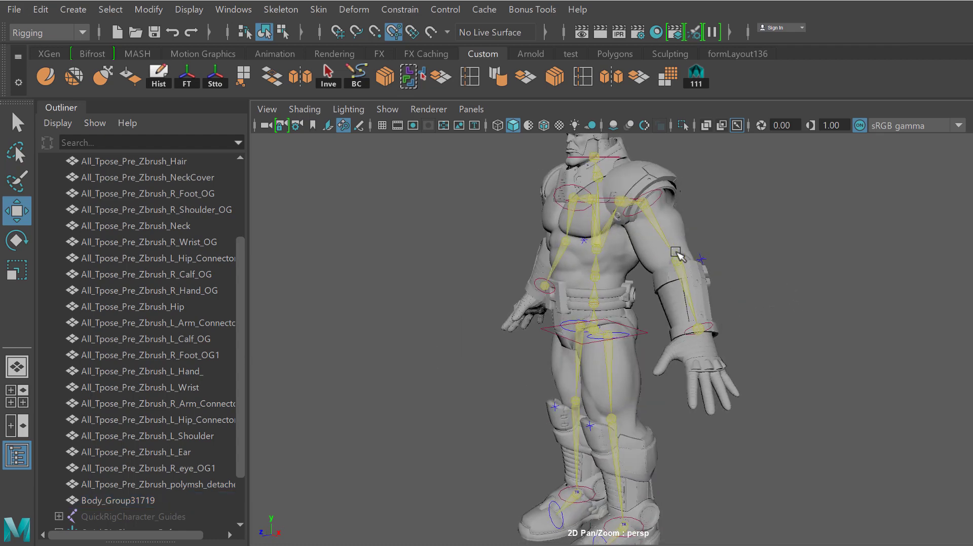
{"action": "left_click", "coordinate": [694, 332]}
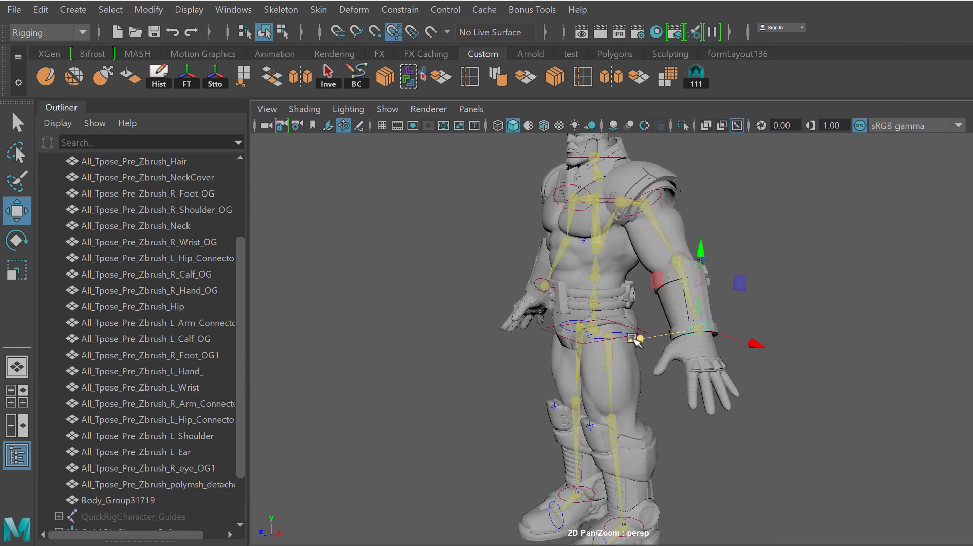
{"action": "left_click_drag", "start_coordinate": [634, 341], "coordinate": [609, 327]}
{"action": "left_click_drag", "start_coordinate": [672, 286], "coordinate": [670, 292]}
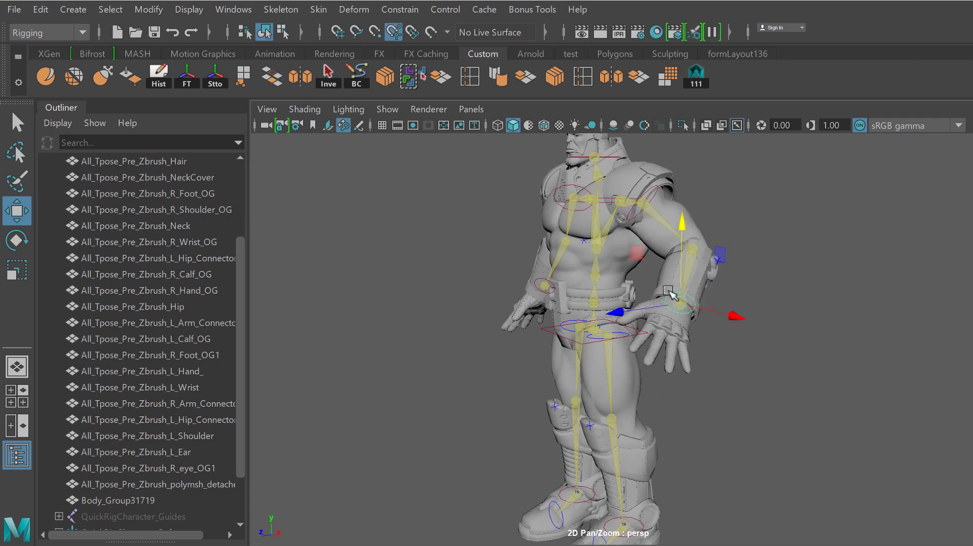
Lower the left elbow control and shift it forward so the forearm extends horizontally in front of the body
{"action": "left_click_drag", "start_coordinate": [717, 319], "coordinate": [704, 276], "text": "alt"}
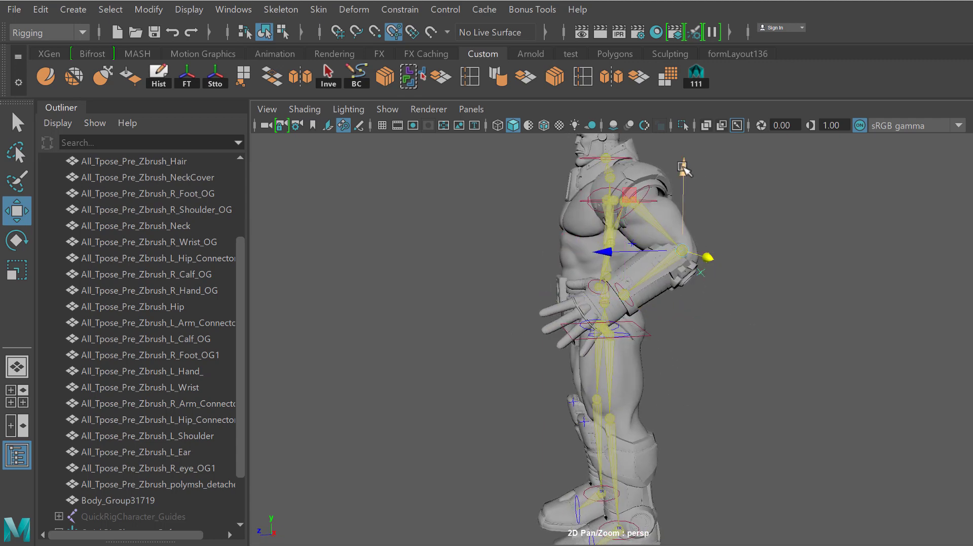
{"action": "left_click_drag", "start_coordinate": [682, 167], "coordinate": [499, 308]}
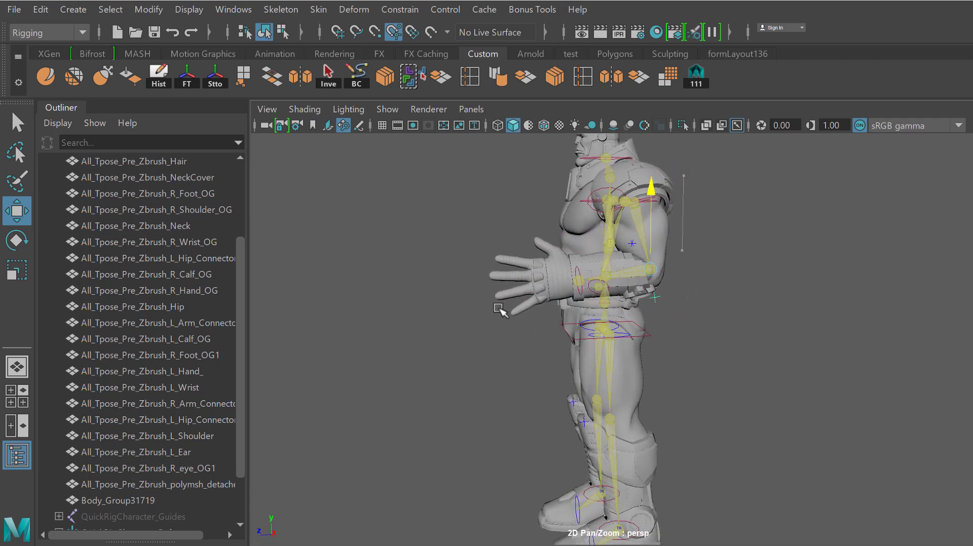
{"action": "left_click_drag", "start_coordinate": [571, 269], "coordinate": [623, 315]}
{"action": "left_click_drag", "start_coordinate": [752, 262], "coordinate": [755, 262]}
{"action": "right_click_drag", "start_coordinate": [755, 263], "coordinate": [697, 311], "text": "alt"}
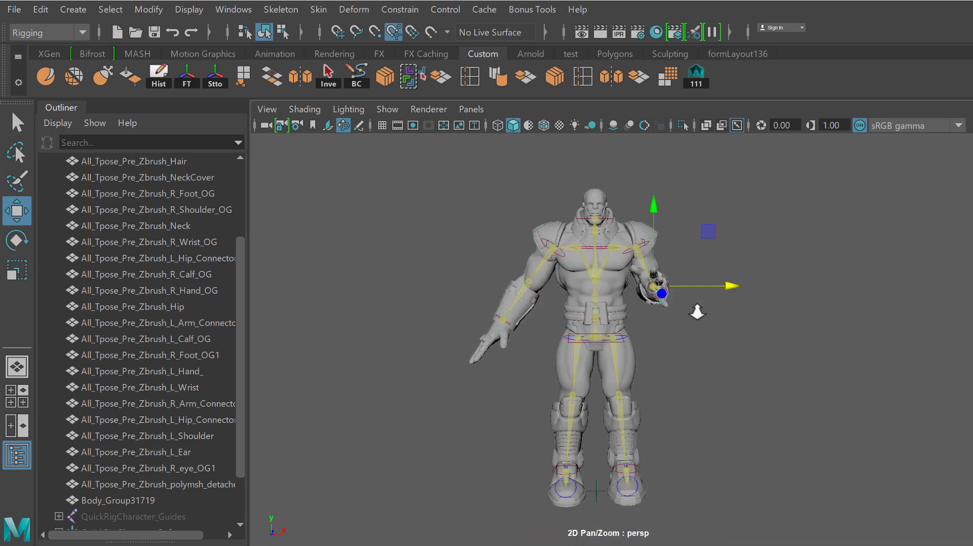
Adjust the height of the left shoulder control
{"action": "left_click_drag", "start_coordinate": [697, 311], "coordinate": [679, 329], "text": "alt"}
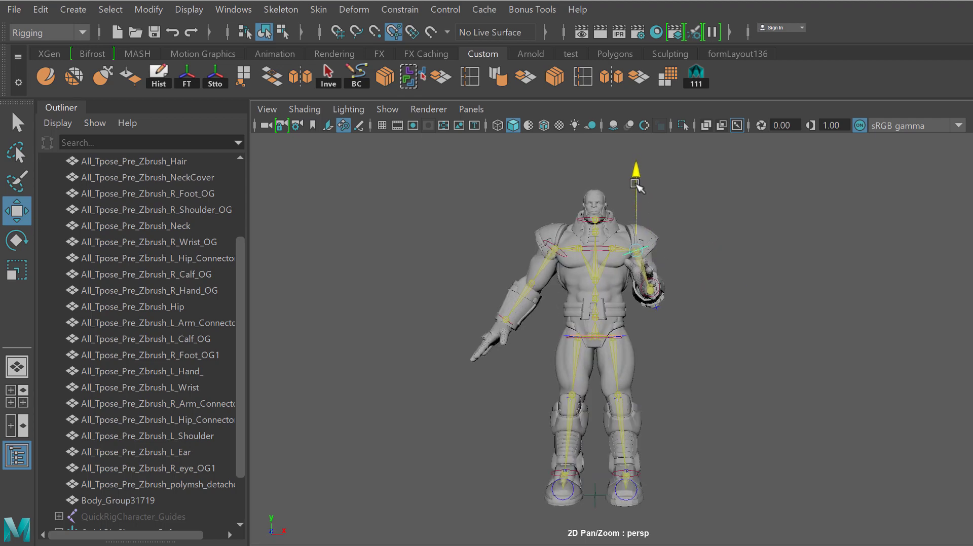
{"action": "mouse_move", "coordinate": [707, 288]}
{"action": "left_mouse_down", "text": "alt"}
{"action": "mouse_move", "coordinate": [669, 291]}
{"action": "mouse_move", "coordinate": [708, 289]}
{"action": "left_mouse_up", "text": "alt"}
{"action": "scroll", "coordinate": [656, 370], "scroll_direction": "up", "scroll_amount": 5}
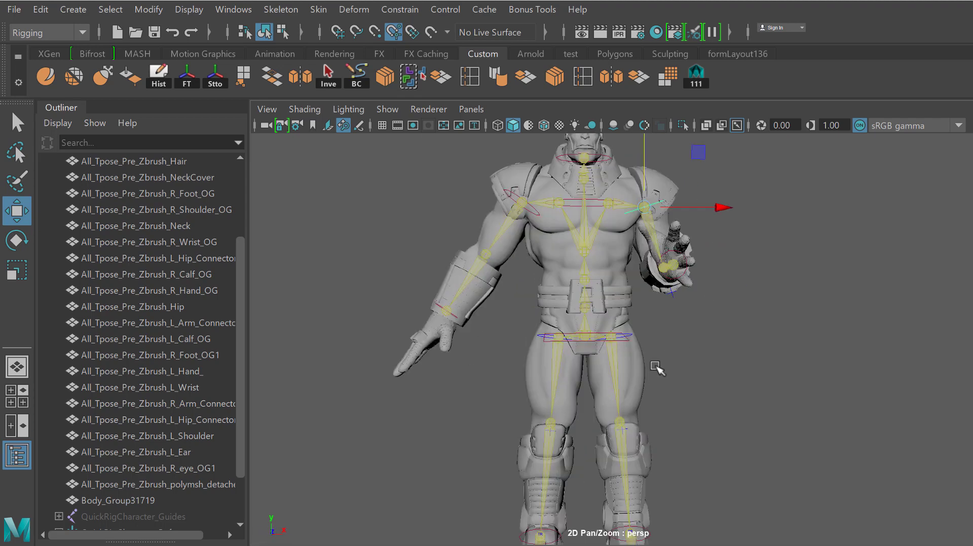
Adjust the left ankle control and the right toe control to test the feet
{"action": "middle_click_drag", "start_coordinate": [655, 370], "coordinate": [655, 314], "text": "alt"}
{"action": "left_click_drag", "start_coordinate": [655, 314], "coordinate": [580, 359], "text": "alt"}
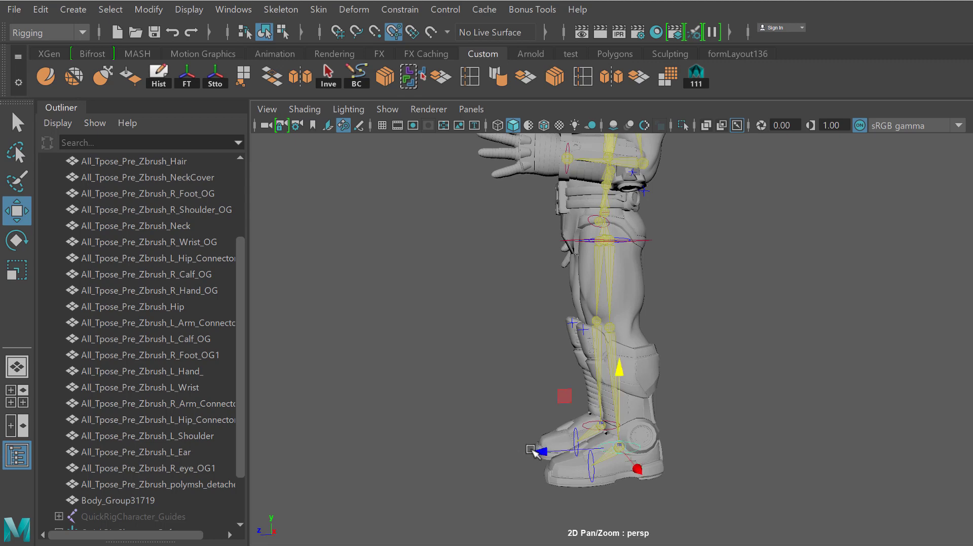
{"action": "left_click_drag", "start_coordinate": [548, 440], "coordinate": [588, 449], "text": "alt"}
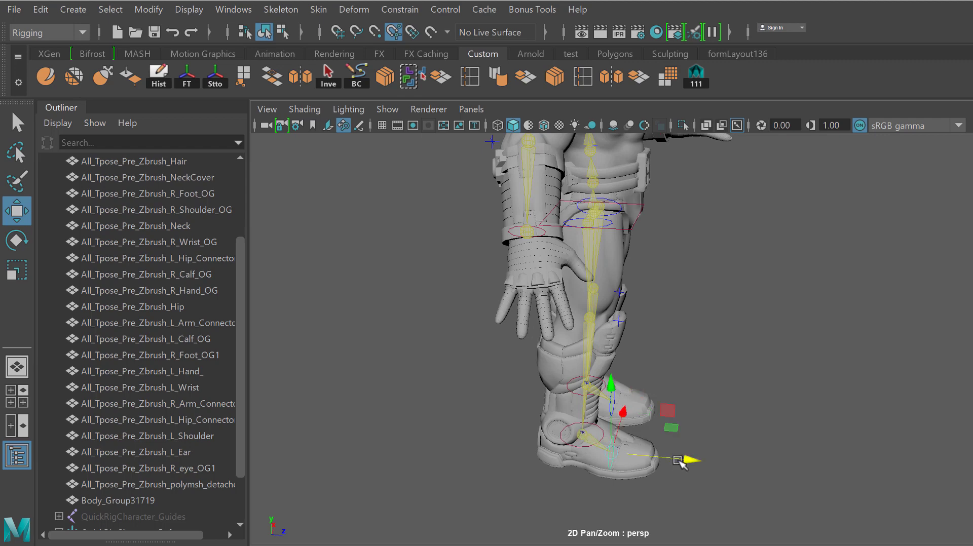
{"action": "left_click_drag", "start_coordinate": [709, 459], "coordinate": [659, 367], "text": "alt"}
{"action": "scroll", "coordinate": [659, 368], "scroll_direction": "down", "scroll_amount": 5}
{"action": "middle_click_drag", "start_coordinate": [659, 367], "coordinate": [659, 373], "text": "alt"}
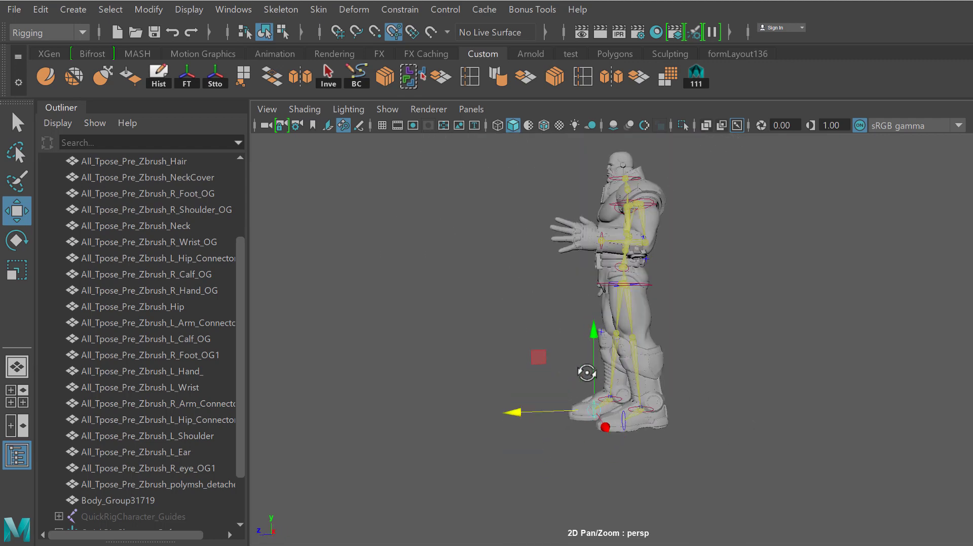
{"action": "scroll", "coordinate": [660, 375], "scroll_direction": "up", "scroll_amount": 5}
{"action": "middle_click_drag", "start_coordinate": [628, 248], "coordinate": [612, 365], "text": "alt"}
{"action": "left_click_drag", "start_coordinate": [612, 365], "coordinate": [619, 334], "text": "alt"}
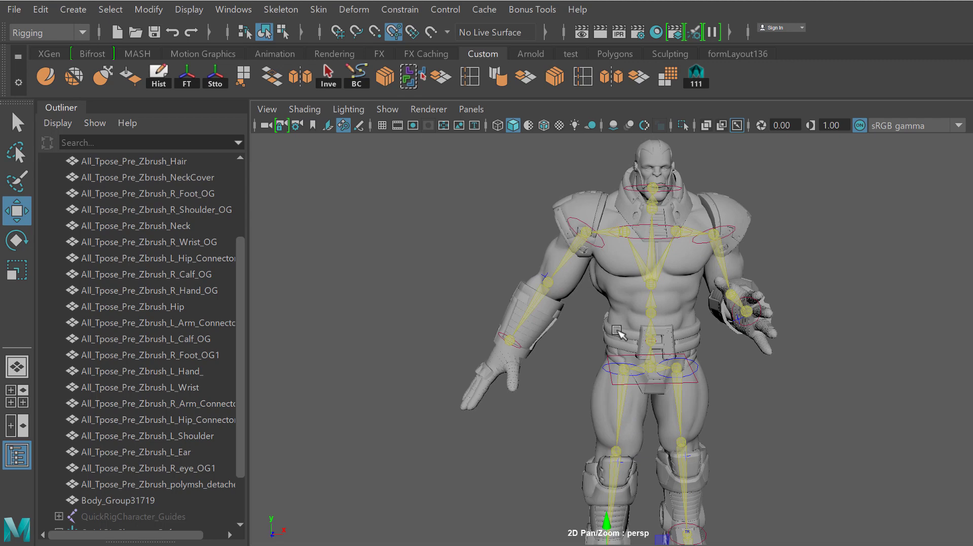
Turn on the wireframe overlay for the shaded character in the perspective view
{"action": "middle_click_drag", "start_coordinate": [619, 334], "coordinate": [635, 344], "text": "alt"}
{"action": "mouse_move", "coordinate": [594, 351]}
{"action": "left_mouse_down"}
{"action": "mouse_move", "coordinate": [622, 364]}
{"action": "mouse_move", "coordinate": [607, 292]}
{"action": "mouse_move", "coordinate": [577, 342]}
{"action": "left_mouse_up"}
{"action": "scroll", "coordinate": [594, 324], "scroll_direction": "down", "scroll_amount": 5}
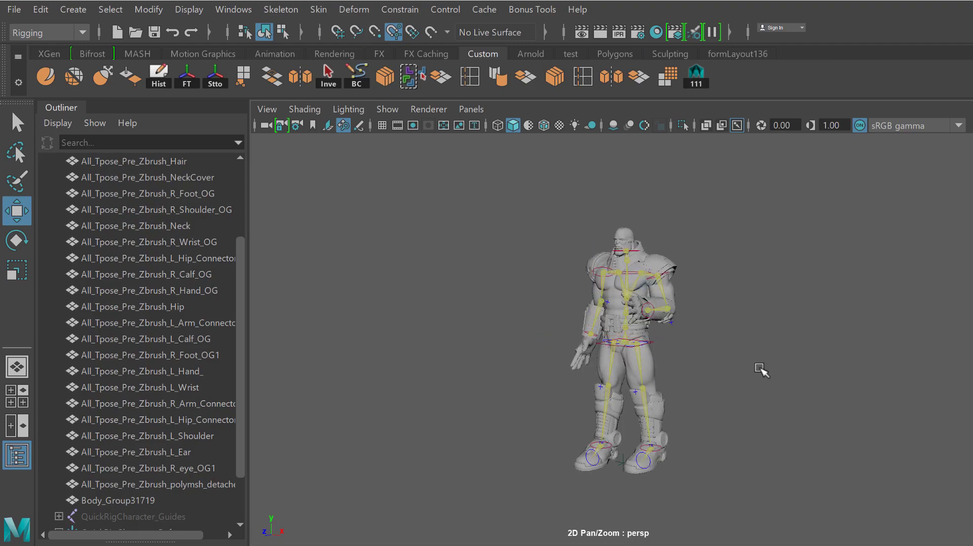
{"action": "scroll", "coordinate": [762, 371], "scroll_direction": "up", "scroll_amount": 2}
{"action": "left_click", "coordinate": [305, 109]}
{"action": "left_click", "coordinate": [320, 274]}
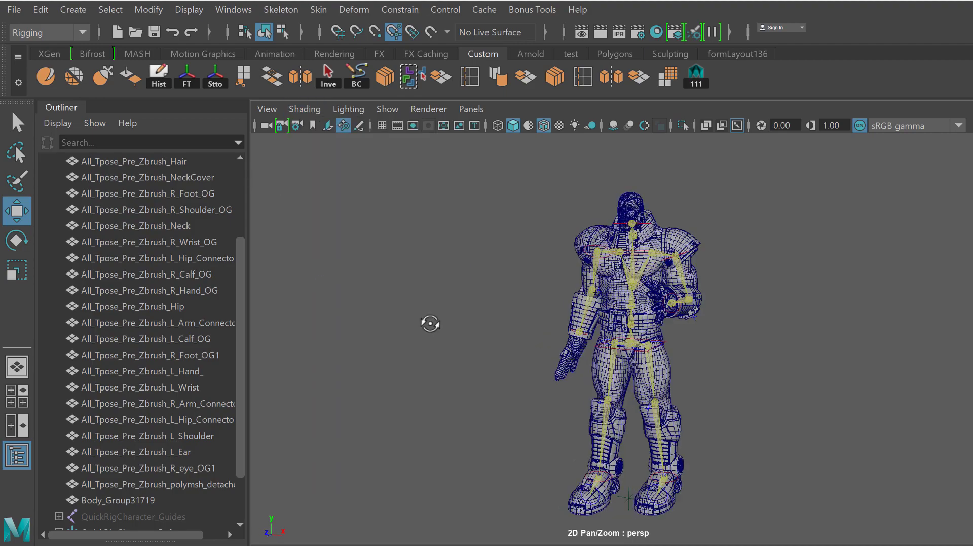
{"action": "scroll", "coordinate": [430, 322], "scroll_direction": "up", "scroll_amount": 3}
{"action": "mouse_move", "coordinate": [430, 321]}
{"action": "left_mouse_down", "text": "alt"}
{"action": "mouse_move", "coordinate": [382, 310]}
{"action": "mouse_move", "coordinate": [540, 299]}
{"action": "left_mouse_up", "text": "alt"}
{"action": "scroll", "coordinate": [554, 334], "scroll_direction": "down", "scroll_amount": 3}
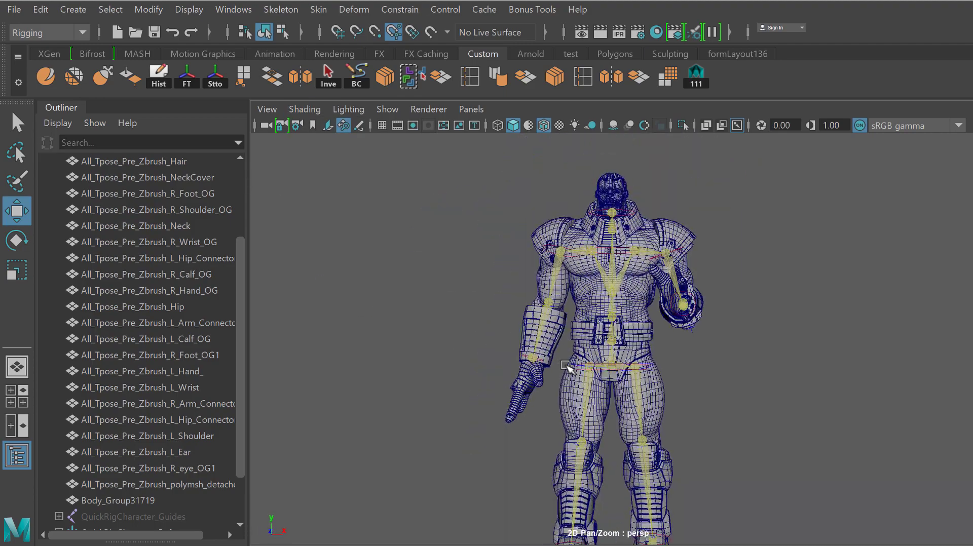
{"action": "left_click_drag", "start_coordinate": [569, 368], "coordinate": [593, 350], "text": "alt"}
Hide all object types in the viewport except polygons, and select all of the character's meshes
{"action": "left_click", "coordinate": [590, 282]}
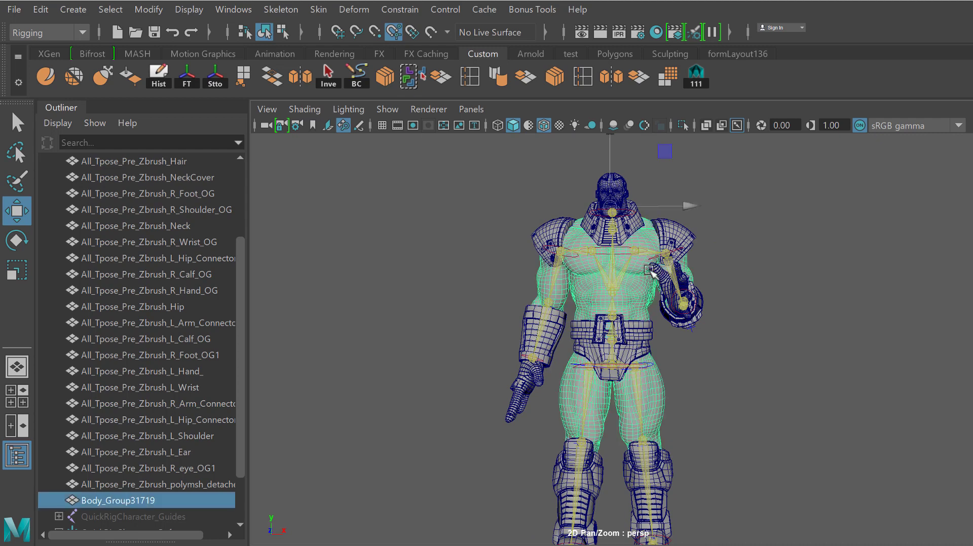
{"action": "scroll", "coordinate": [652, 273], "scroll_direction": "down", "scroll_amount": 3}
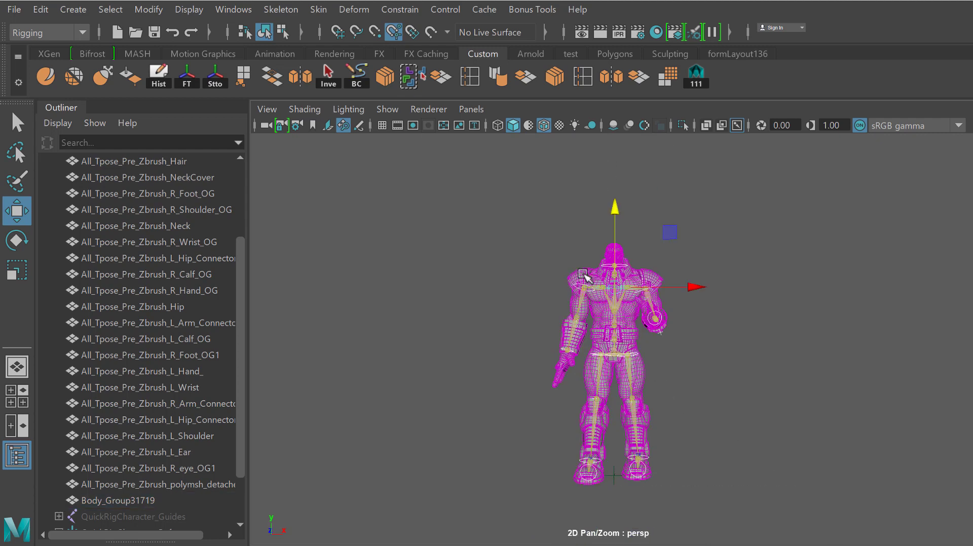
{"action": "left_click", "coordinate": [387, 109]}
{"action": "left_click", "coordinate": [434, 49]}
{"action": "left_click", "coordinate": [387, 108]}
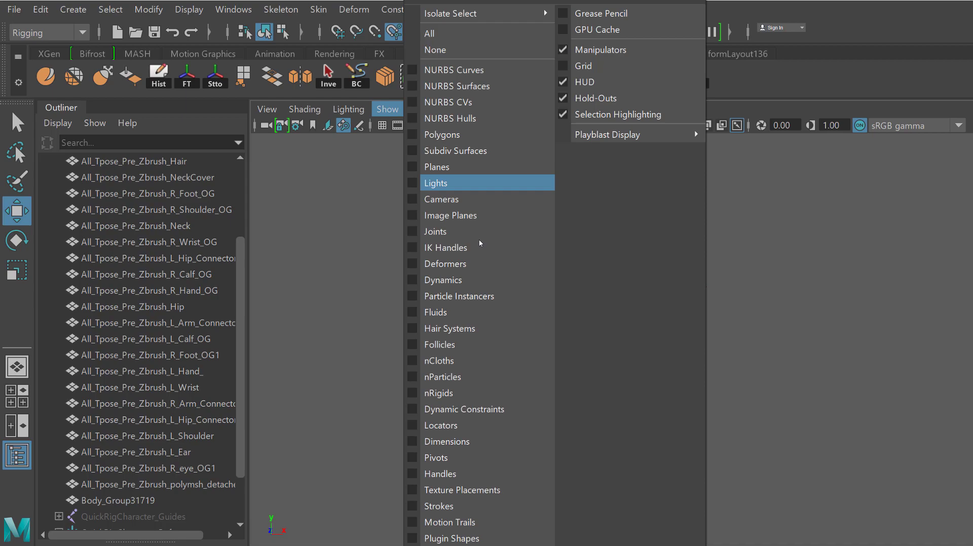
{"action": "left_click", "coordinate": [429, 140]}
{"action": "left_click_drag", "start_coordinate": [456, 162], "coordinate": [850, 499]}
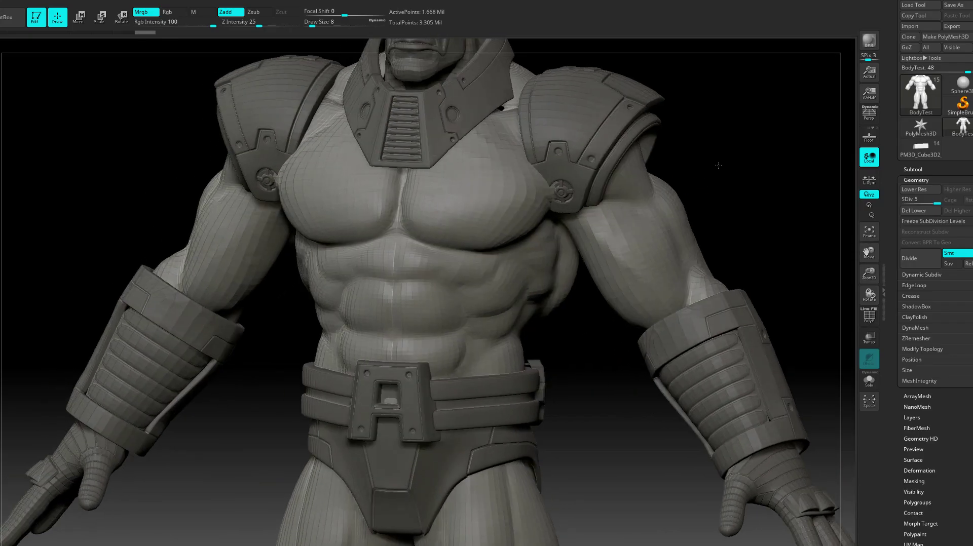
Switch to ZBrush and lower the body subtool to subdivision level 1
{"action": "left_click_drag", "start_coordinate": [718, 166], "coordinate": [813, 369]}
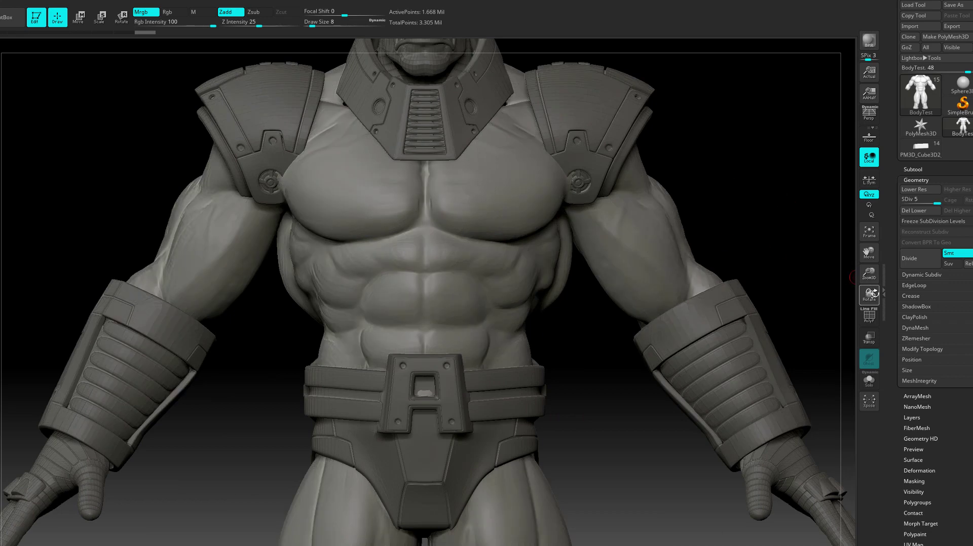
{"action": "key", "text": "f"}
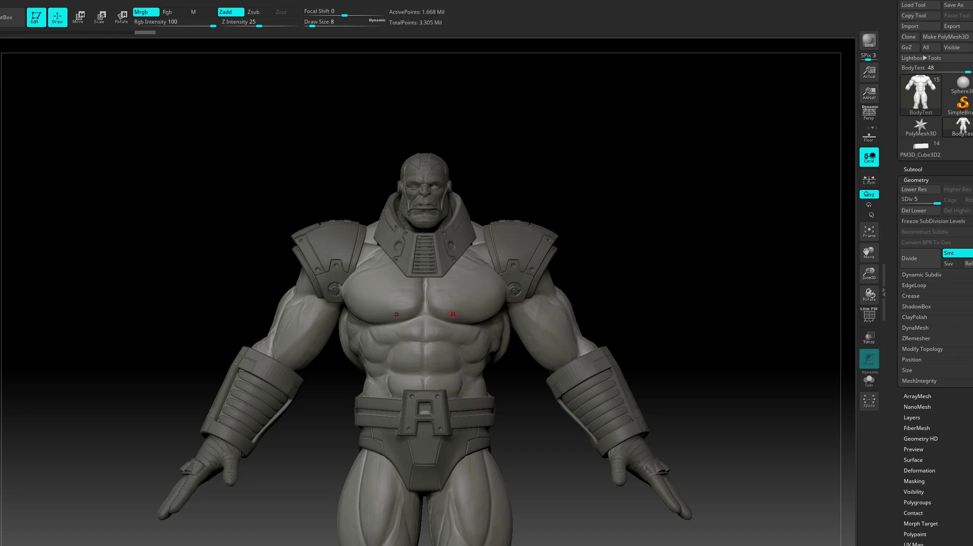
{"action": "key", "text": "shift+d"}
{"action": "key", "text": "shift+d"}
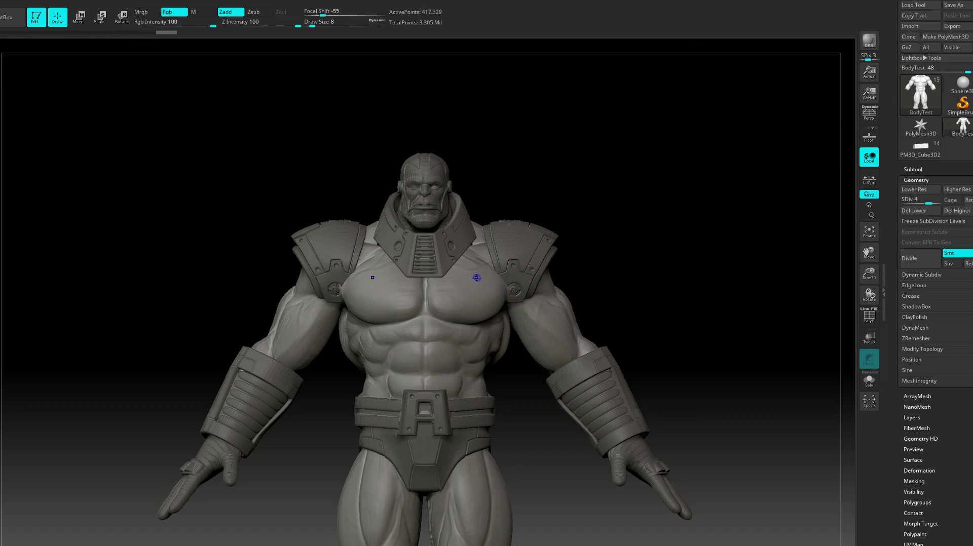
{"action": "key", "text": "ctrl+shift+z"}
{"action": "key", "text": "ctrl+shift+z"}
{"action": "key", "text": "ctrl+shift+z"}
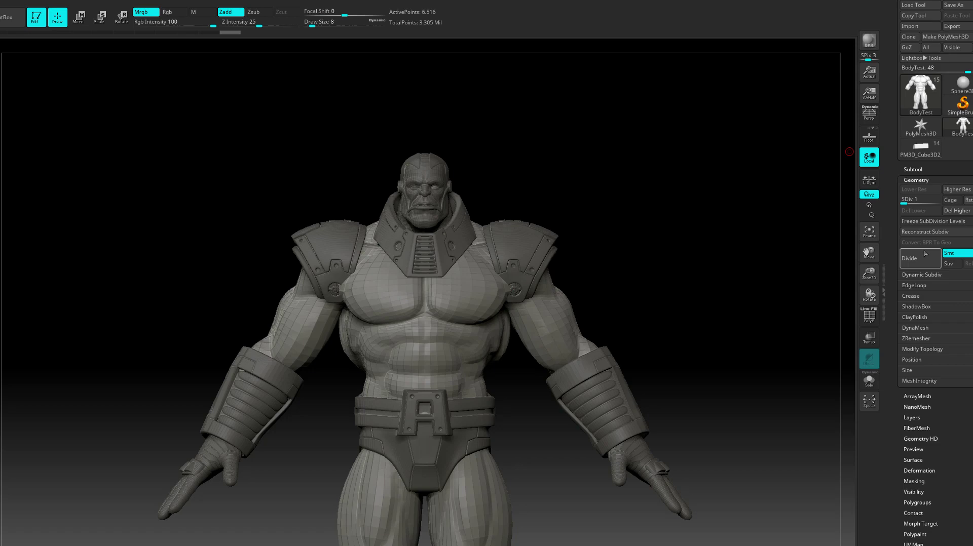
Import the posed OBJ file named 1 onto the lowest subdivision level of the body subtool
{"action": "left_click", "coordinate": [912, 24]}
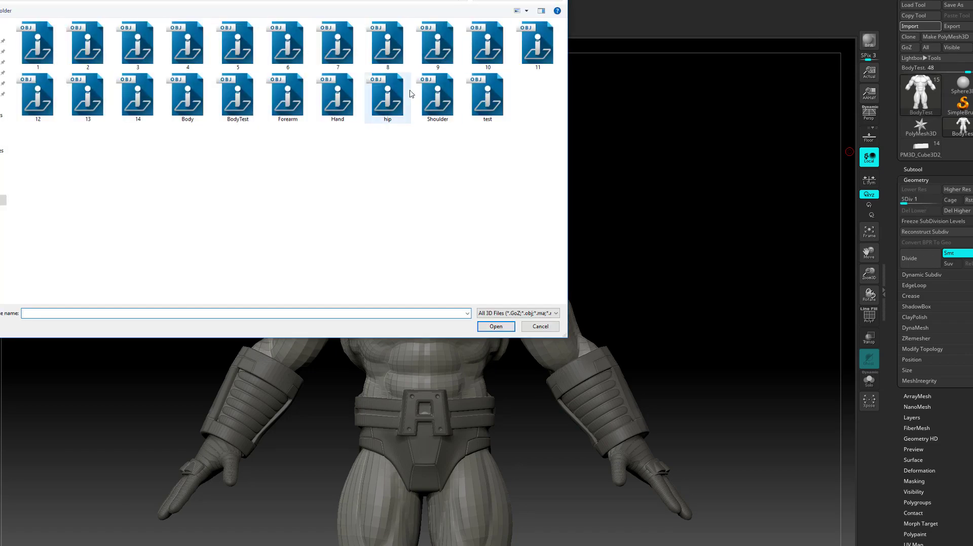
{"action": "left_click", "coordinate": [56, 67]}
{"action": "left_click", "coordinate": [493, 329]}
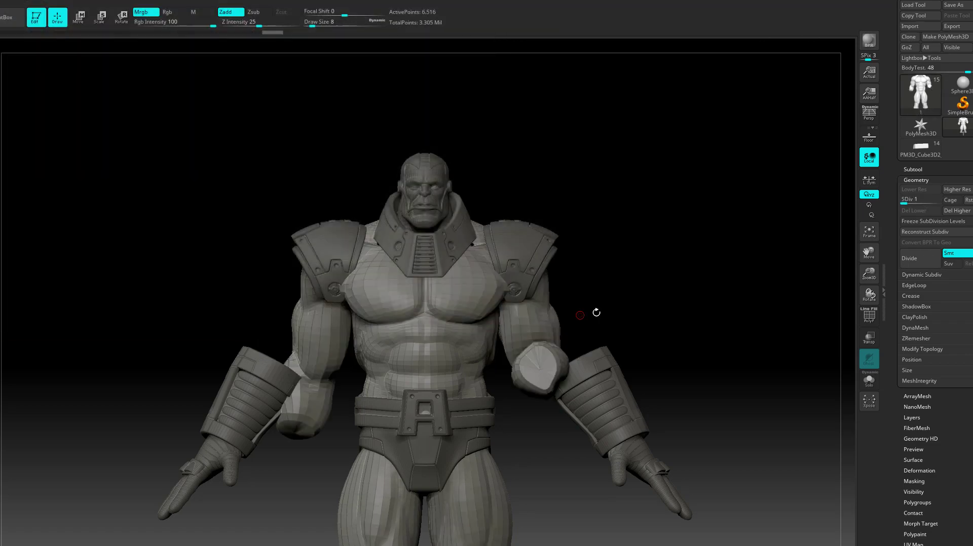
{"action": "left_click_drag", "start_coordinate": [695, 255], "coordinate": [663, 298]}
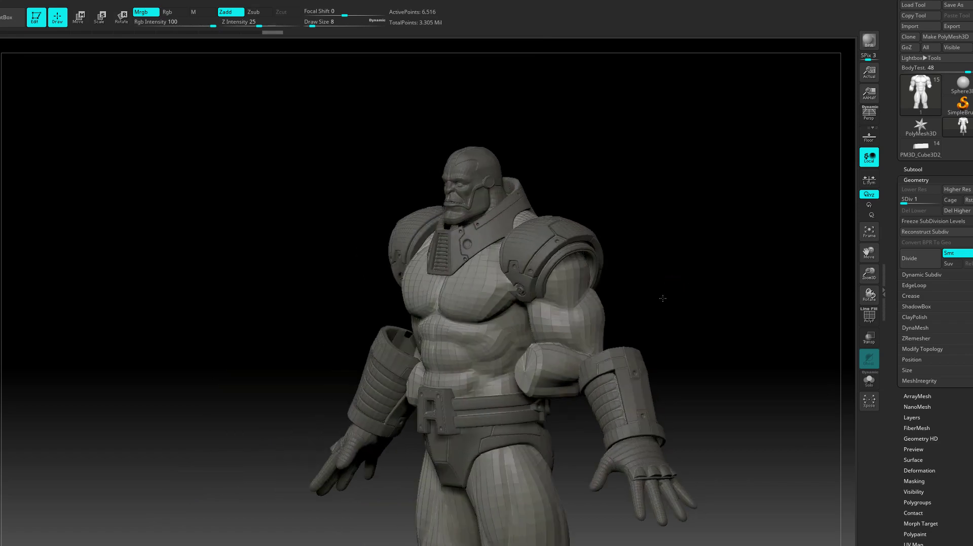
{"action": "left_click_drag", "start_coordinate": [864, 280], "coordinate": [834, 284]}
{"action": "left_click_drag", "start_coordinate": [732, 282], "coordinate": [773, 279]}
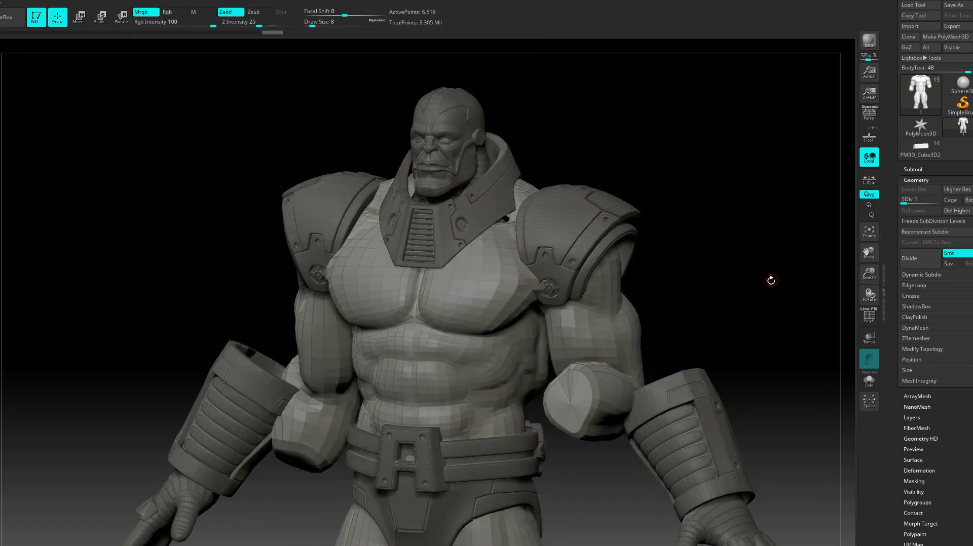
Raise the body subtool to subdivision level 5 and inspect the sculpted detail on the torso and bent arms
{"action": "key", "text": "d"}
{"action": "key", "text": "d"}
{"action": "key", "text": "d"}
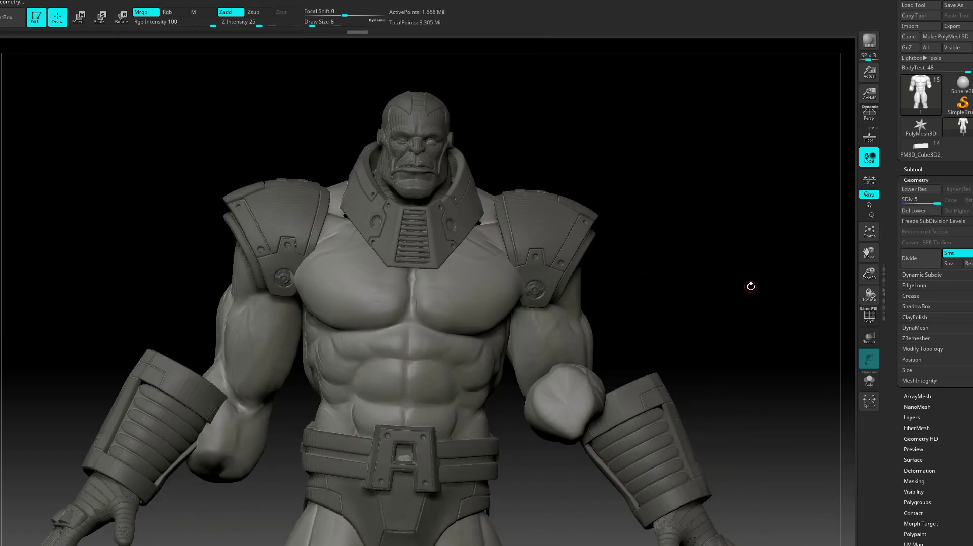
{"action": "left_click_drag", "start_coordinate": [748, 282], "coordinate": [799, 256]}
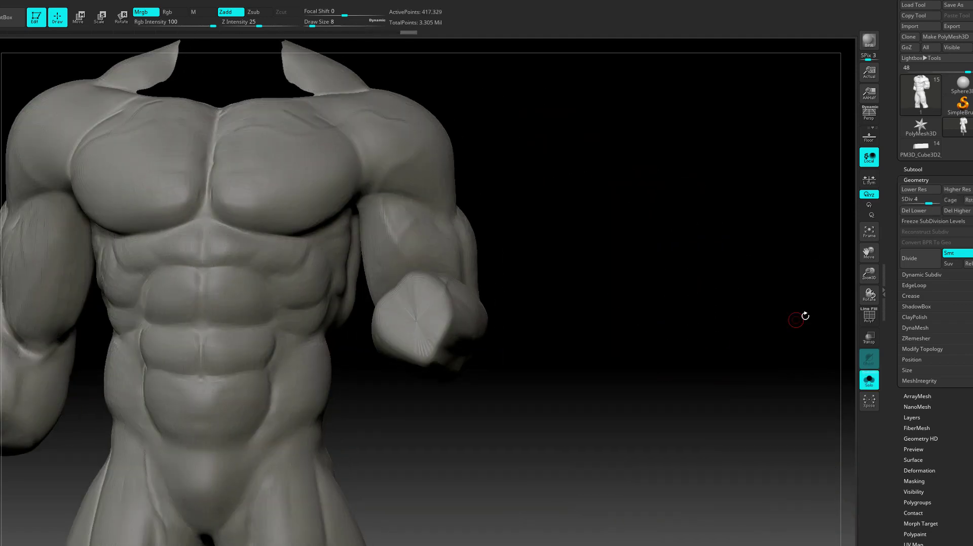
{"action": "left_click_drag", "start_coordinate": [868, 254], "coordinate": [970, 264]}
{"action": "key", "text": "shift+f"}
{"action": "left_click_drag", "start_coordinate": [666, 406], "coordinate": [695, 347]}
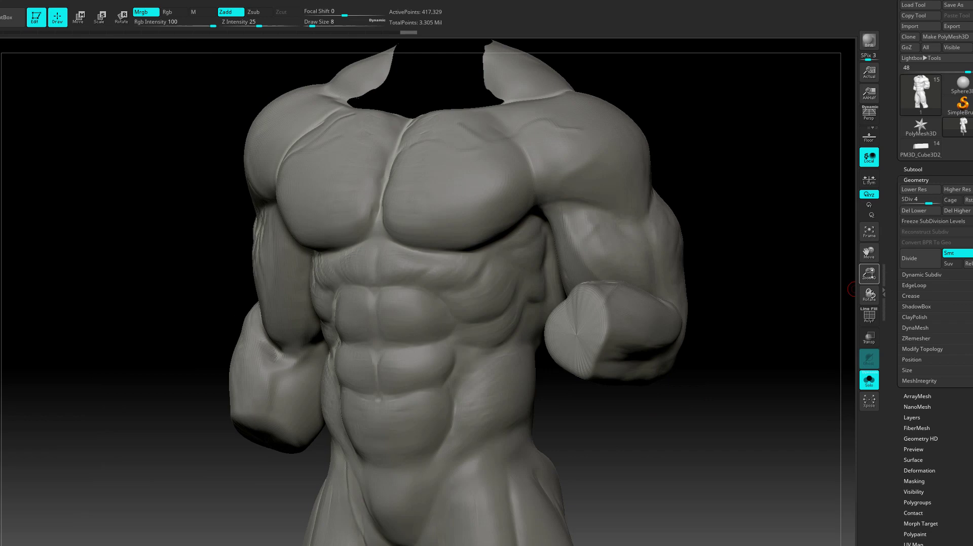
{"action": "left_click_drag", "start_coordinate": [868, 253], "coordinate": [840, 102]}
{"action": "left_click_drag", "start_coordinate": [687, 318], "coordinate": [744, 327]}
{"action": "left_click_drag", "start_coordinate": [868, 273], "coordinate": [845, 238]}
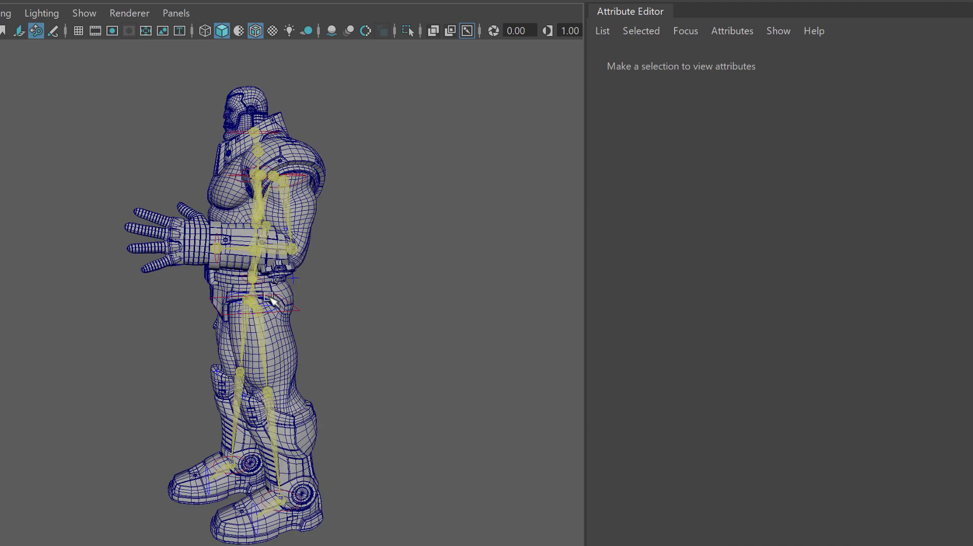
Switch to Maya and pull the left wrist control back so the left arm extends behind the body
{"action": "left_click", "coordinate": [133, 250]}
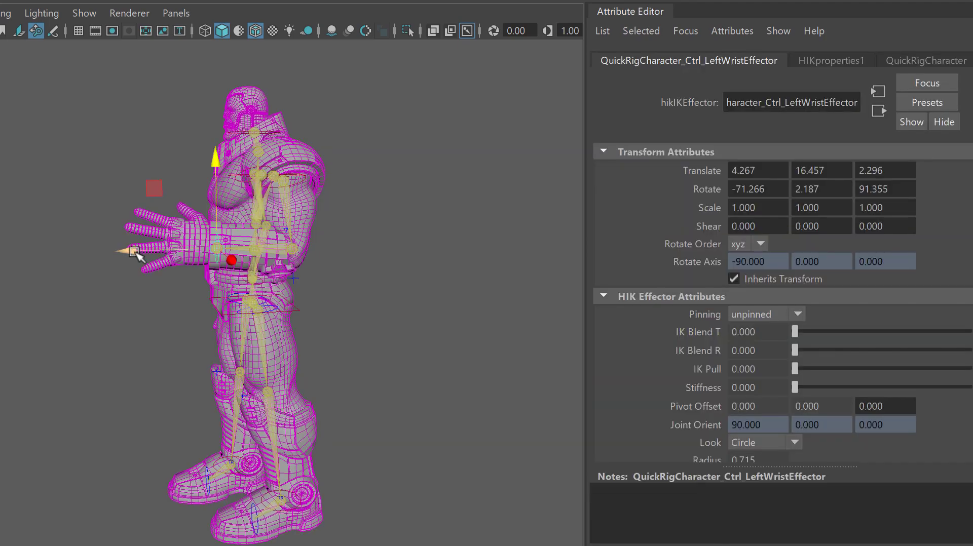
{"action": "left_click_drag", "start_coordinate": [130, 252], "coordinate": [304, 317]}
{"action": "left_click_drag", "start_coordinate": [167, 317], "coordinate": [324, 315], "text": "alt"}
{"action": "left_click_drag", "start_coordinate": [306, 265], "coordinate": [273, 261]}
{"action": "mouse_move", "coordinate": [282, 327]}
{"action": "left_mouse_down", "text": "alt"}
{"action": "mouse_move", "coordinate": [290, 325]}
{"action": "mouse_move", "coordinate": [220, 321]}
{"action": "mouse_move", "coordinate": [284, 325]}
{"action": "left_mouse_up", "text": "alt"}
{"action": "right_click_drag", "start_coordinate": [284, 324], "coordinate": [259, 451], "text": "alt"}
{"action": "left_click_drag", "start_coordinate": [258, 451], "coordinate": [175, 385], "text": "alt"}
Pull the right wrist control back so the right arm also extends behind the body
{"action": "left_click", "coordinate": [162, 295]}
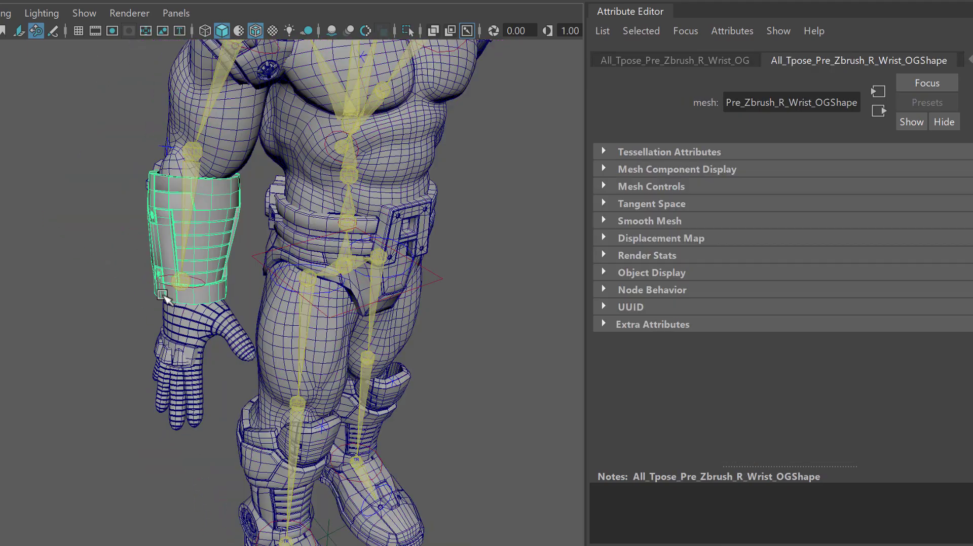
{"action": "left_click", "coordinate": [159, 281]}
{"action": "scroll", "coordinate": [153, 278], "scroll_direction": "down", "scroll_amount": 4}
{"action": "left_click_drag", "start_coordinate": [152, 278], "coordinate": [256, 283], "text": "alt"}
{"action": "left_click_drag", "start_coordinate": [341, 459], "coordinate": [264, 475], "text": "alt"}
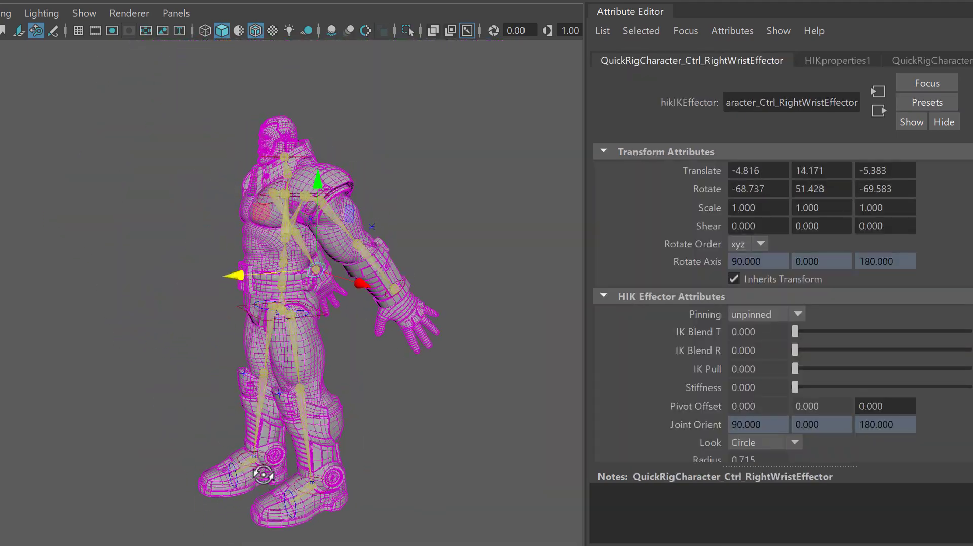
Try moving the right foot and ankle controls
{"action": "left_click", "coordinate": [238, 470]}
{"action": "left_click_drag", "start_coordinate": [151, 499], "coordinate": [332, 467]}
{"action": "key", "text": "ctrl+z"}
{"action": "scroll", "coordinate": [324, 471], "scroll_direction": "up", "scroll_amount": 3}
{"action": "middle_click_drag", "start_coordinate": [314, 501], "coordinate": [280, 419], "text": "alt"}
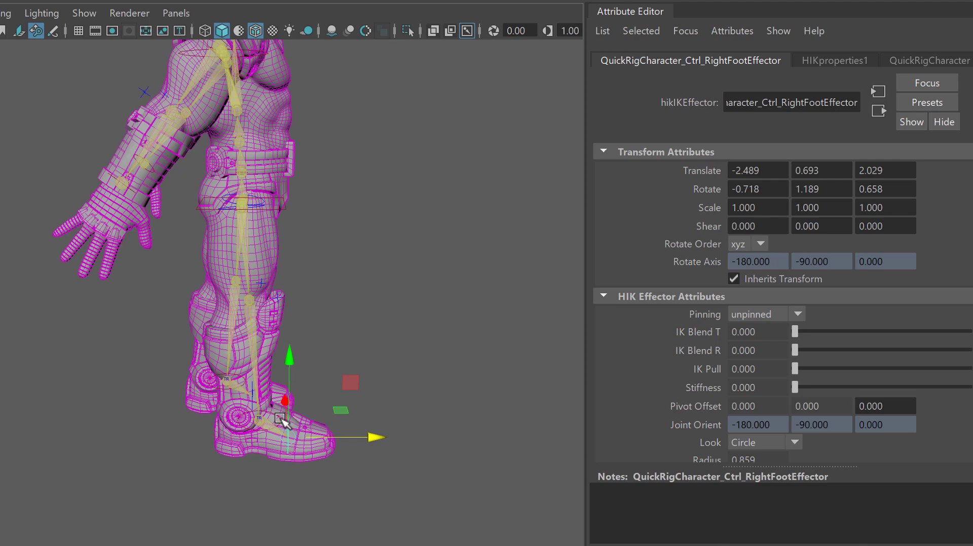
{"action": "left_click", "coordinate": [259, 420]}
{"action": "left_click_drag", "start_coordinate": [299, 420], "coordinate": [304, 422]}
{"action": "key", "text": "ctrl+z"}
{"action": "left_click_drag", "start_coordinate": [385, 456], "coordinate": [282, 482], "text": "alt"}
{"action": "scroll", "coordinate": [282, 481], "scroll_direction": "down", "scroll_amount": 3}
{"action": "left_click", "coordinate": [272, 434]}
{"action": "key", "text": "r"}
{"action": "key", "text": "e"}
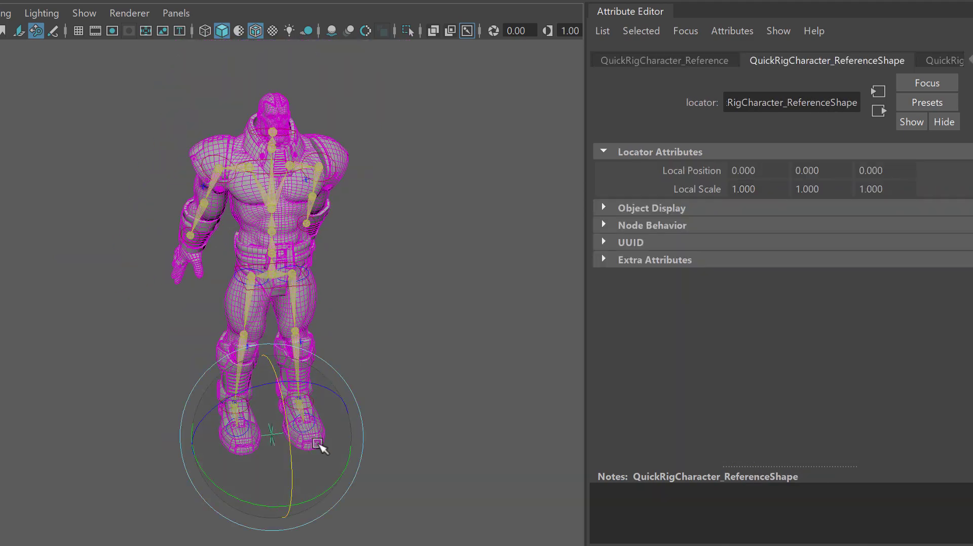
Move the hips control down and forward so the character's knees bend
{"action": "left_click_drag", "start_coordinate": [317, 444], "coordinate": [330, 423], "text": "alt"}
{"action": "left_click_drag", "start_coordinate": [304, 269], "coordinate": [367, 296], "text": "alt"}
{"action": "left_click", "coordinate": [268, 276]}
{"action": "key", "text": "w"}
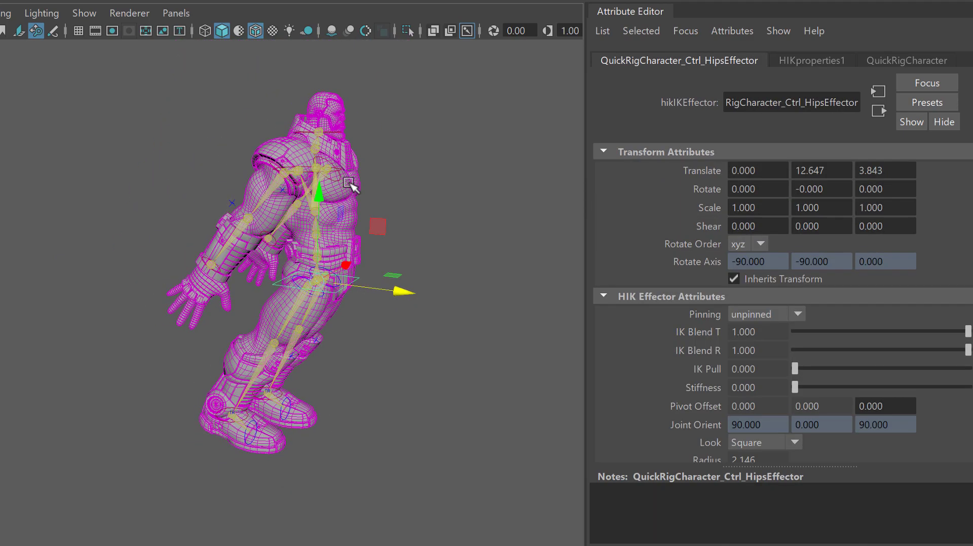
{"action": "left_click_drag", "start_coordinate": [319, 193], "coordinate": [320, 213]}
{"action": "left_click_drag", "start_coordinate": [402, 311], "coordinate": [420, 314]}
Move the upper chest control forward so the torso bends over, and shift the hips control further forward
{"action": "left_click", "coordinate": [354, 187]}
{"action": "left_click_drag", "start_coordinate": [414, 196], "coordinate": [469, 207]}
{"action": "left_click", "coordinate": [338, 312]}
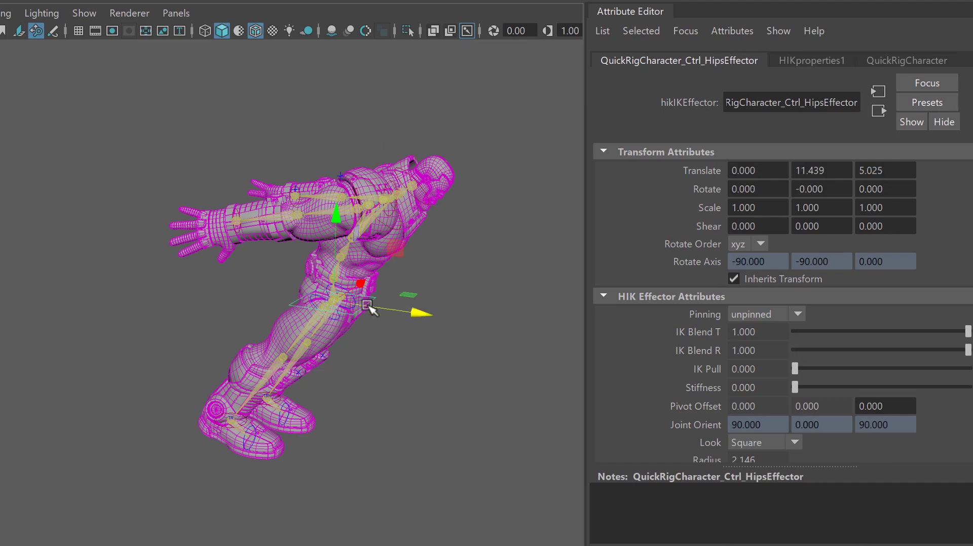
{"action": "left_click_drag", "start_coordinate": [368, 307], "coordinate": [431, 316]}
Nudge a foot control slightly down and shift the hips control back
{"action": "left_click", "coordinate": [263, 444]}
{"action": "mouse_move", "coordinate": [262, 349]}
{"action": "left_mouse_down"}
{"action": "mouse_move", "coordinate": [259, 320]}
{"action": "mouse_move", "coordinate": [262, 352]}
{"action": "left_mouse_up"}
{"action": "left_click_drag", "start_coordinate": [268, 355], "coordinate": [317, 352], "text": "alt"}
{"action": "left_click_drag", "start_coordinate": [296, 425], "coordinate": [290, 394], "text": "alt"}
{"action": "left_click", "coordinate": [278, 430]}
{"action": "left_click", "coordinate": [349, 337]}
{"action": "left_click_drag", "start_coordinate": [412, 342], "coordinate": [329, 323]}
Lower both wrist controls so the arms hang down beside the leaning torso
{"action": "right_click_drag", "start_coordinate": [329, 323], "coordinate": [373, 382], "text": "alt"}
{"action": "left_click", "coordinate": [140, 268]}
{"action": "left_click", "coordinate": [142, 251]}
{"action": "left_click_drag", "start_coordinate": [143, 173], "coordinate": [284, 328]}
{"action": "right_click_drag", "start_coordinate": [284, 327], "coordinate": [348, 268], "text": "alt"}
{"action": "left_click", "coordinate": [349, 266]}
{"action": "left_click_drag", "start_coordinate": [350, 175], "coordinate": [283, 429]}
Rotate the head control slightly to adjust the tilt of the head
{"action": "left_click_drag", "start_coordinate": [126, 253], "coordinate": [399, 189], "text": "alt"}
{"action": "middle_click_drag", "start_coordinate": [397, 190], "coordinate": [254, 373], "text": "alt"}
{"action": "right_click_drag", "start_coordinate": [253, 372], "coordinate": [278, 300], "text": "alt"}
{"action": "left_click", "coordinate": [304, 291]}
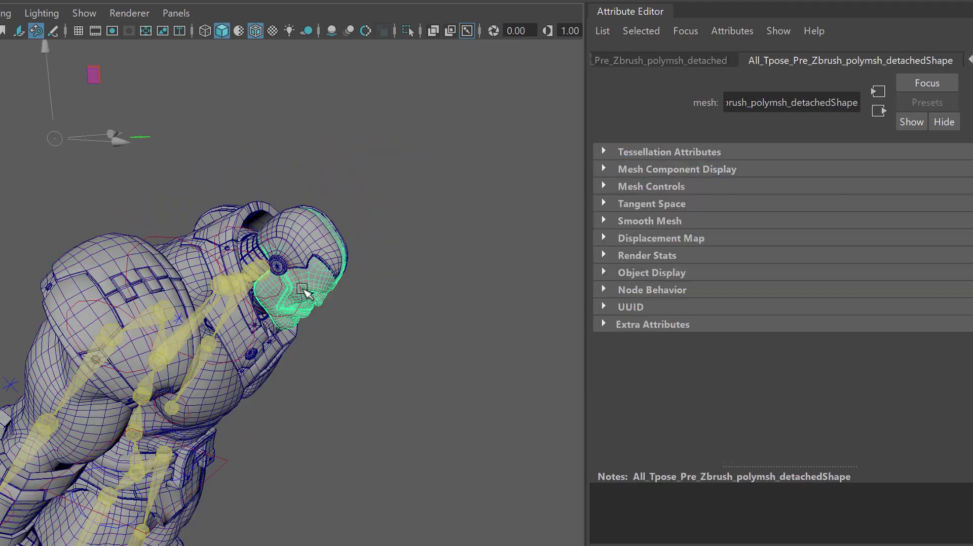
{"action": "left_click", "coordinate": [306, 284]}
{"action": "key", "text": "r"}
{"action": "key", "text": "e"}
{"action": "mouse_move", "coordinate": [331, 270]}
{"action": "left_mouse_down"}
{"action": "mouse_move", "coordinate": [319, 236]}
{"action": "mouse_move", "coordinate": [330, 284]}
{"action": "left_mouse_up"}
{"action": "right_click_drag", "start_coordinate": [385, 292], "coordinate": [330, 301], "text": "alt"}
{"action": "middle_click_drag", "start_coordinate": [330, 301], "coordinate": [360, 266], "text": "alt"}
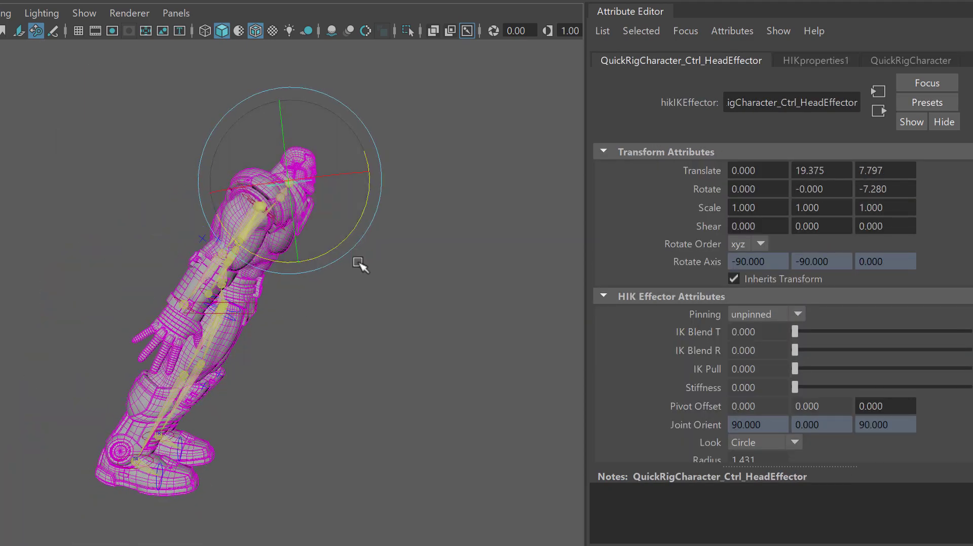
{"action": "left_click", "coordinate": [305, 192]}
{"action": "left_click", "coordinate": [248, 197]}
{"action": "left_click_drag", "start_coordinate": [357, 207], "coordinate": [374, 246], "text": "alt"}
{"action": "left_click", "coordinate": [221, 243]}
{"action": "mouse_move", "coordinate": [359, 282]}
{"action": "left_mouse_down", "text": "alt"}
{"action": "mouse_move", "coordinate": [376, 298]}
{"action": "mouse_move", "coordinate": [402, 245]}
{"action": "mouse_move", "coordinate": [486, 254]}
{"action": "mouse_move", "coordinate": [415, 292]}
{"action": "mouse_move", "coordinate": [434, 287]}
{"action": "left_mouse_up", "text": "alt"}
{"action": "left_click", "coordinate": [376, 298]}
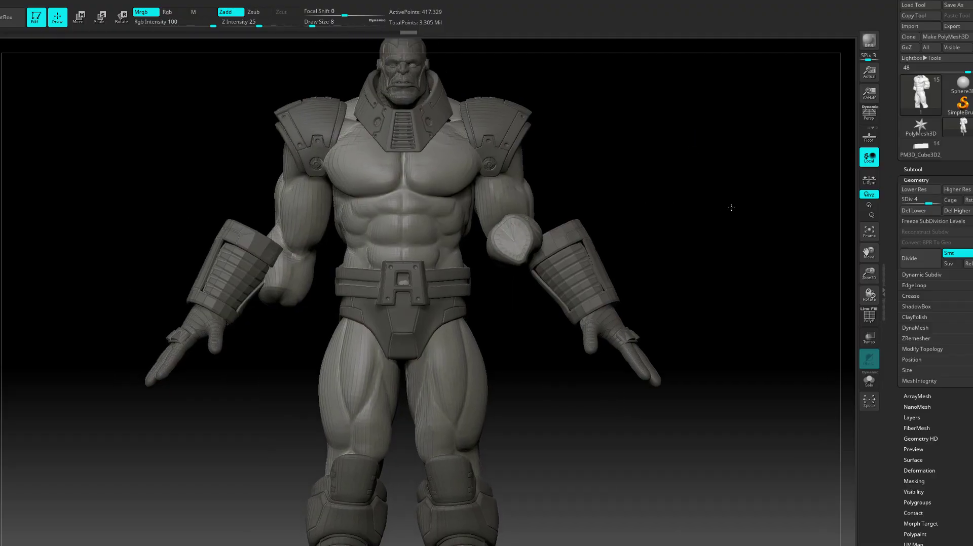
Switch to ZBrush, lower the body subtool to subdivision level 1 and import the OBJ file named 1 again
{"action": "key", "text": "shift+d"}
{"action": "key", "text": "shift+d"}
{"action": "key", "text": "shift+d"}
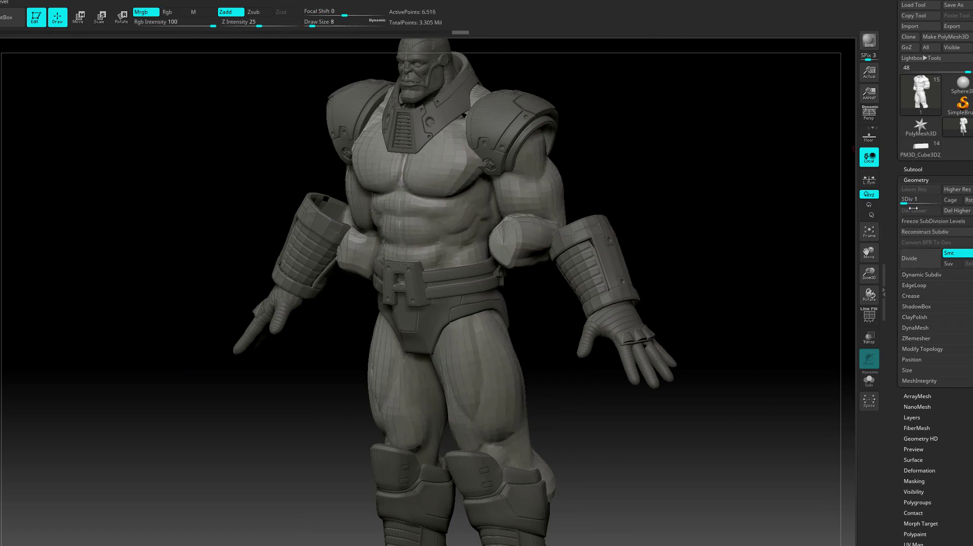
{"action": "left_click", "coordinate": [911, 26]}
{"action": "left_click", "coordinate": [36, 47]}
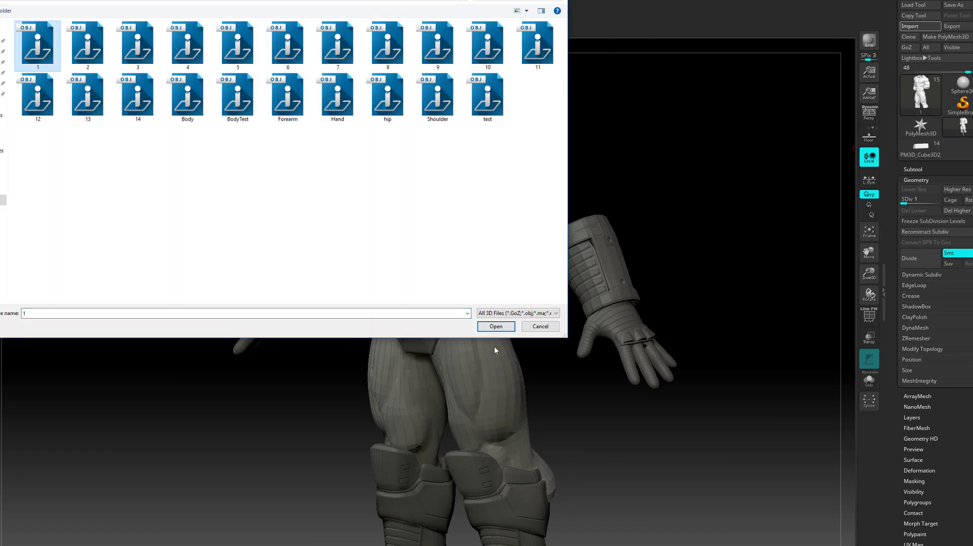
{"action": "left_click", "coordinate": [491, 326]}
Isolate the body subtool with Solo and step it up through its higher subdivision levels
{"action": "left_click_drag", "start_coordinate": [513, 345], "coordinate": [620, 393]}
{"action": "left_click", "coordinate": [869, 380]}
{"action": "left_click_drag", "start_coordinate": [680, 386], "coordinate": [595, 364]}
{"action": "key", "text": "d"}
{"action": "key", "text": "d"}
{"action": "key", "text": "d"}
{"action": "key", "text": "d"}
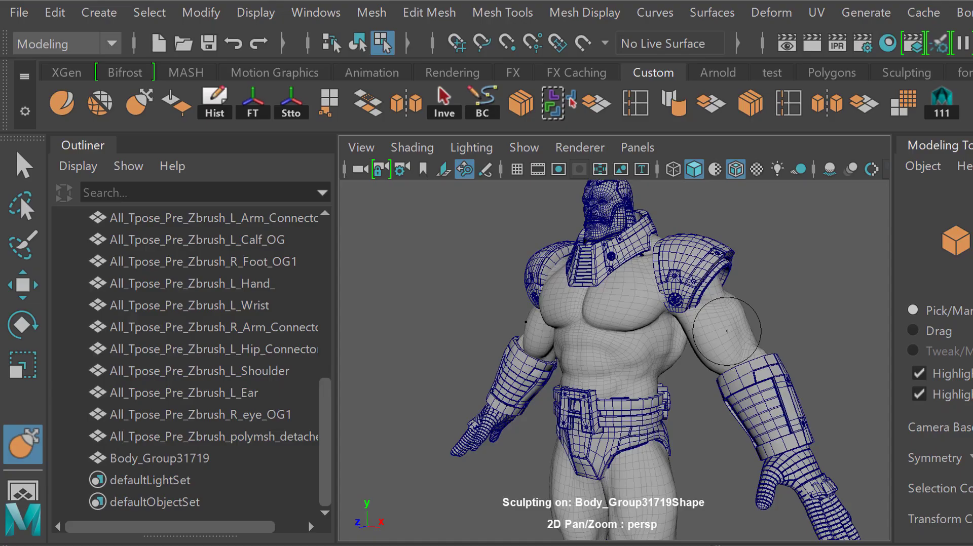
{"action": "left_click_drag", "start_coordinate": [769, 299], "coordinate": [645, 339], "text": "alt"}
{"action": "scroll", "coordinate": [645, 332], "scroll_direction": "up", "scroll_amount": 4}
{"action": "scroll", "coordinate": [643, 342], "scroll_direction": "down", "scroll_amount": 4}
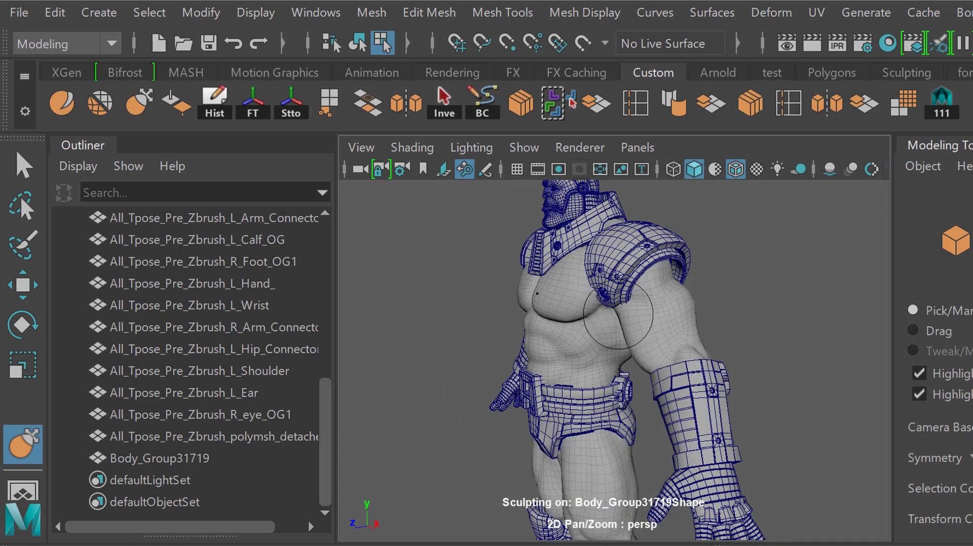
{"action": "scroll", "coordinate": [631, 352], "scroll_direction": "down", "scroll_amount": 4}
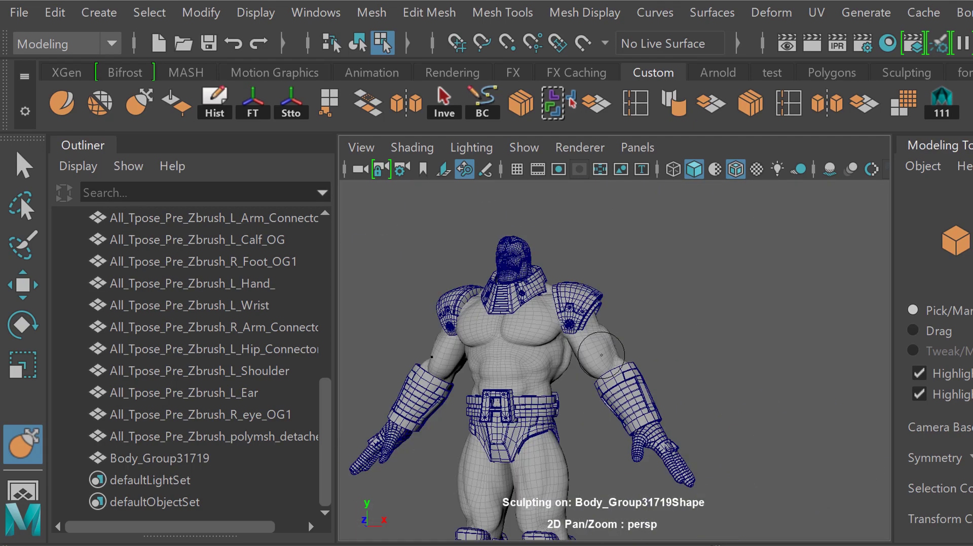
{"action": "scroll", "coordinate": [602, 357], "scroll_direction": "up", "scroll_amount": 6}
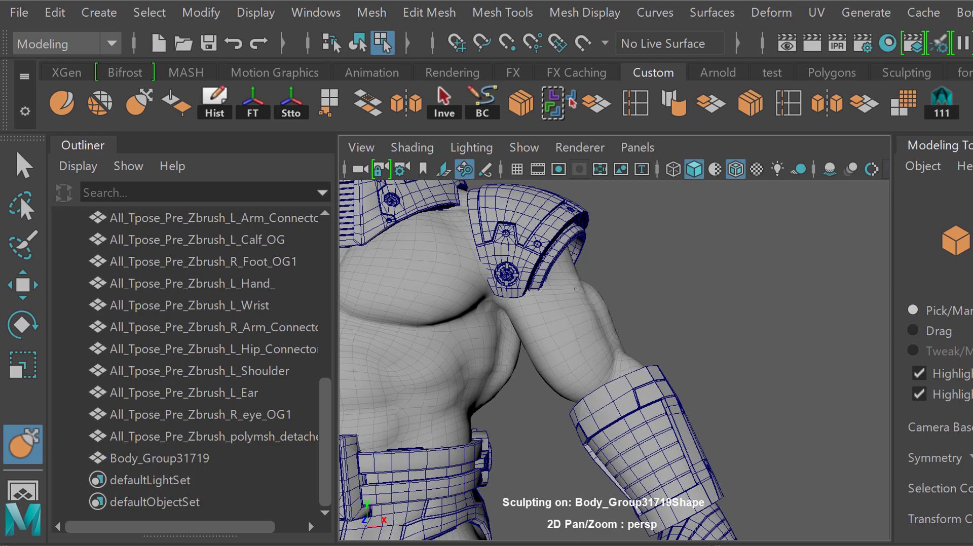
Examine the posed body mesh around the shoulders, upper arms, back and chest from several angles in Maya
{"action": "scroll", "coordinate": [568, 273], "scroll_direction": "down", "scroll_amount": 2}
{"action": "left_click_drag", "start_coordinate": [633, 324], "coordinate": [451, 367], "text": "alt"}
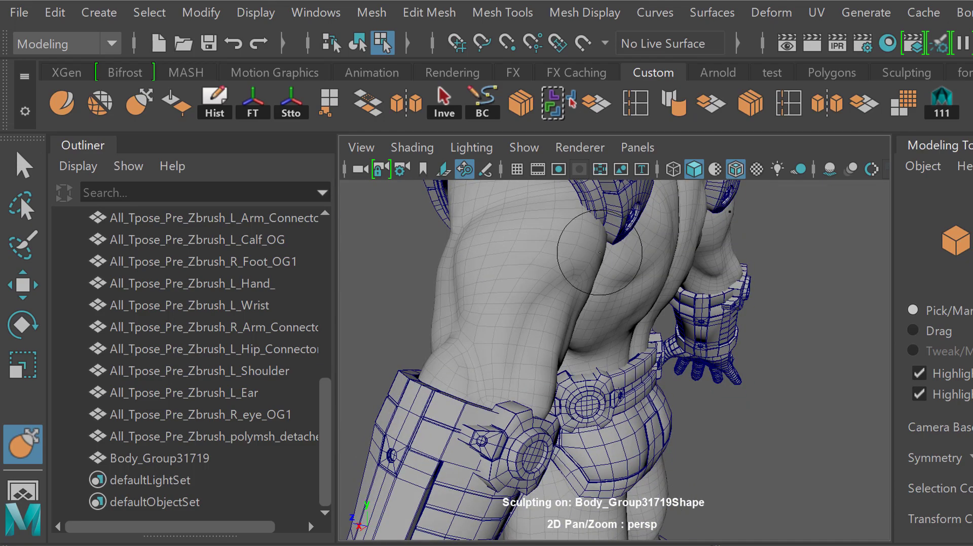
{"action": "scroll", "coordinate": [587, 284], "scroll_direction": "down", "scroll_amount": 5}
{"action": "scroll", "coordinate": [595, 324], "scroll_direction": "up", "scroll_amount": 4}
{"action": "left_click_drag", "start_coordinate": [674, 312], "coordinate": [482, 299], "text": "alt"}
{"action": "scroll", "coordinate": [662, 318], "scroll_direction": "up", "scroll_amount": 5}
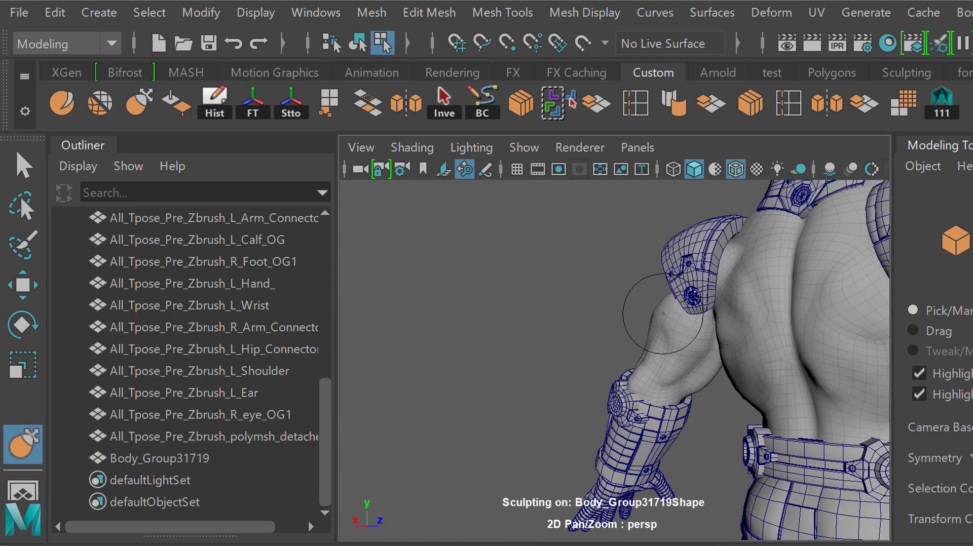
{"action": "scroll", "coordinate": [680, 326], "scroll_direction": "up", "scroll_amount": 1}
{"action": "scroll", "coordinate": [680, 326], "scroll_direction": "down", "scroll_amount": 5}
{"action": "left_click_drag", "start_coordinate": [709, 326], "coordinate": [902, 322], "text": "alt"}
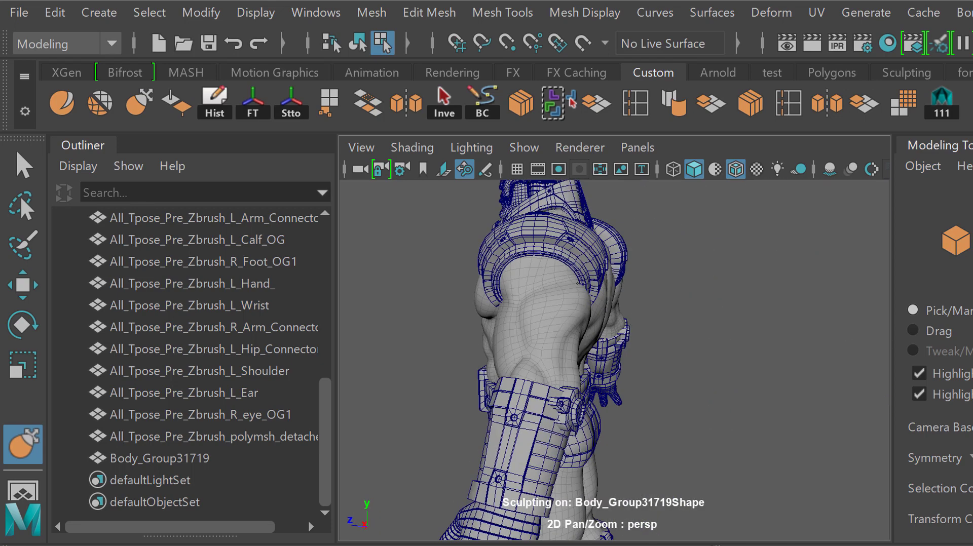
{"action": "scroll", "coordinate": [578, 282], "scroll_direction": "down", "scroll_amount": 4}
{"action": "scroll", "coordinate": [545, 371], "scroll_direction": "up", "scroll_amount": 4}
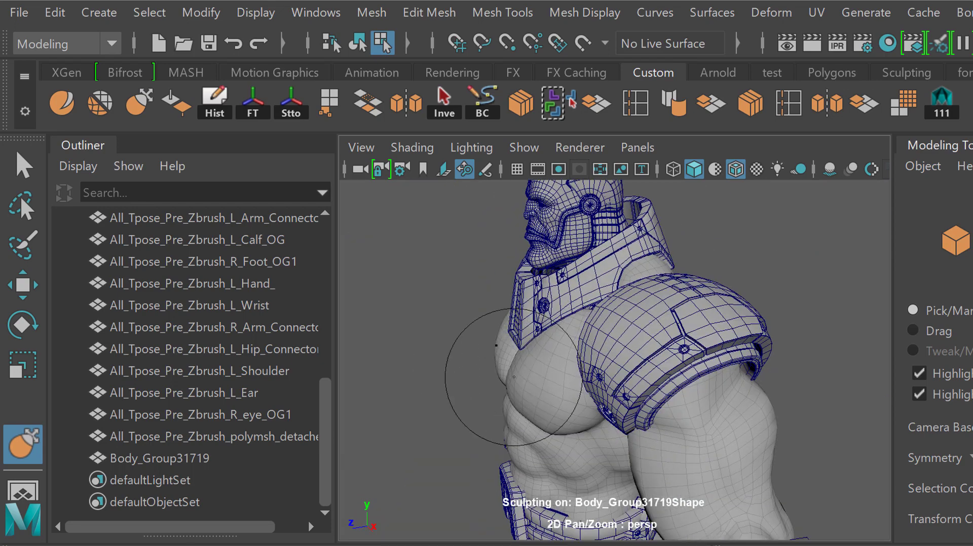
{"action": "scroll", "coordinate": [614, 412], "scroll_direction": "down", "scroll_amount": 5}
{"action": "scroll", "coordinate": [615, 412], "scroll_direction": "up", "scroll_amount": 4}
{"action": "middle_click_drag", "start_coordinate": [603, 446], "coordinate": [627, 399], "text": "alt"}
Isolate the body mesh and sculpt its abdomen outward into a large rounded belly
{"action": "key", "text": "ctrl+1"}
{"action": "scroll", "coordinate": [628, 402], "scroll_direction": "down", "scroll_amount": 2}
{"action": "scroll", "coordinate": [629, 401], "scroll_direction": "up", "scroll_amount": 4}
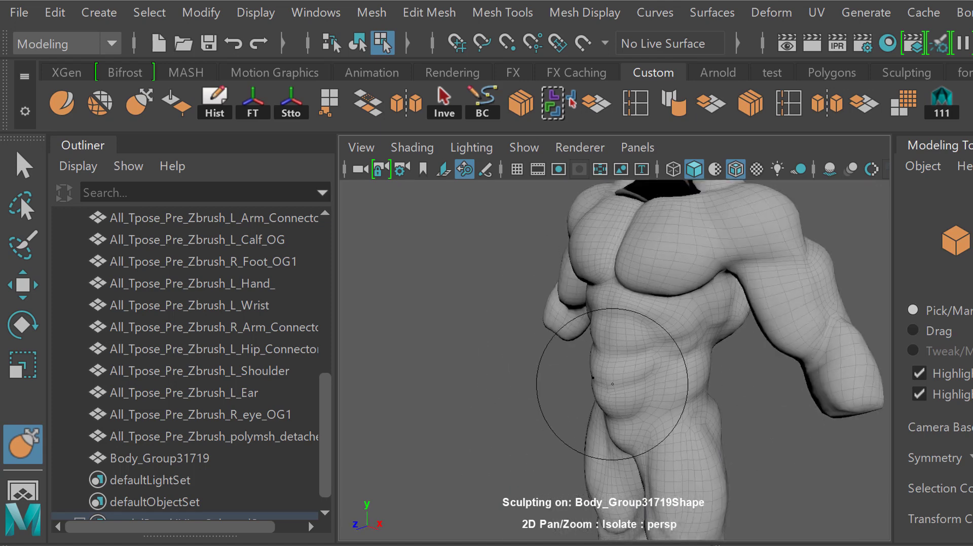
{"action": "mouse_move", "coordinate": [612, 384]}
{"action": "left_mouse_down", "text": "alt"}
{"action": "mouse_move", "coordinate": [626, 374]}
{"action": "mouse_move", "coordinate": [602, 369]}
{"action": "mouse_move", "coordinate": [625, 387]}
{"action": "mouse_move", "coordinate": [623, 356]}
{"action": "mouse_move", "coordinate": [649, 379]}
{"action": "mouse_move", "coordinate": [630, 352]}
{"action": "mouse_move", "coordinate": [657, 347]}
{"action": "mouse_move", "coordinate": [665, 360]}
{"action": "mouse_move", "coordinate": [647, 347]}
{"action": "mouse_move", "coordinate": [641, 368]}
{"action": "mouse_move", "coordinate": [652, 374]}
{"action": "mouse_move", "coordinate": [667, 325]}
{"action": "mouse_move", "coordinate": [600, 405]}
{"action": "mouse_move", "coordinate": [682, 360]}
{"action": "mouse_move", "coordinate": [656, 360]}
{"action": "left_mouse_up", "text": "alt"}
{"action": "key", "text": "b"}
{"action": "scroll", "coordinate": [610, 365], "scroll_direction": "down", "scroll_amount": 4}
{"action": "scroll", "coordinate": [600, 406], "scroll_direction": "up", "scroll_amount": 5}
{"action": "scroll", "coordinate": [599, 406], "scroll_direction": "down", "scroll_amount": 4}
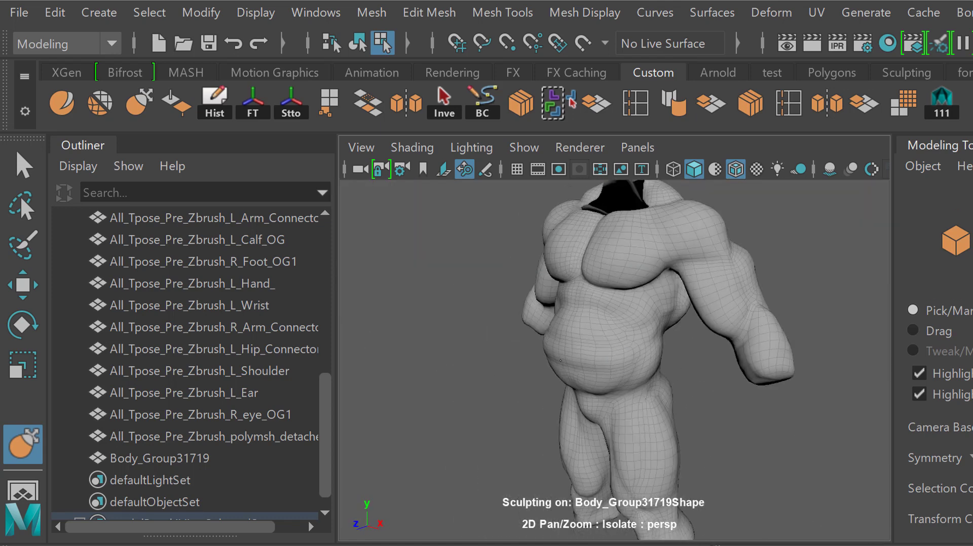
{"action": "left_click_drag", "start_coordinate": [539, 350], "coordinate": [710, 378], "text": "alt"}
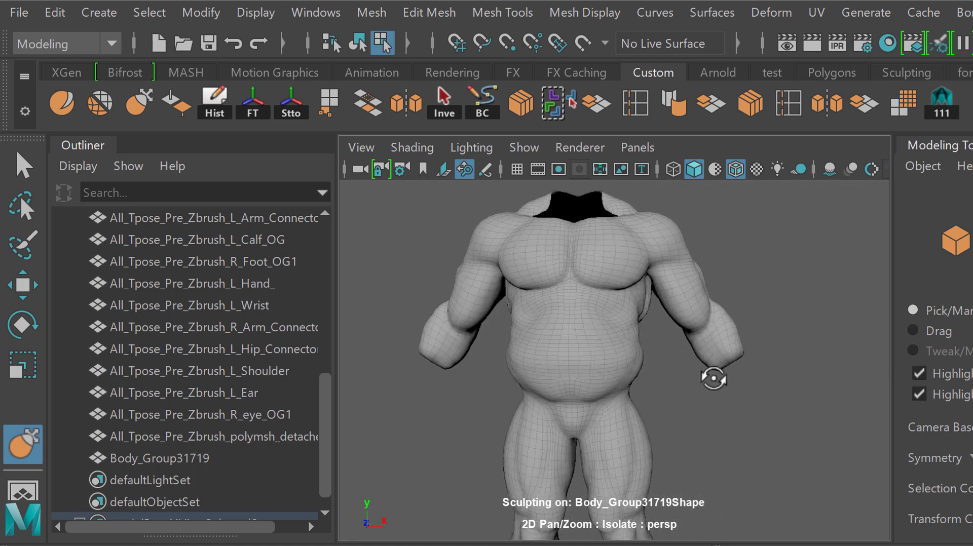
{"action": "key", "text": "q"}
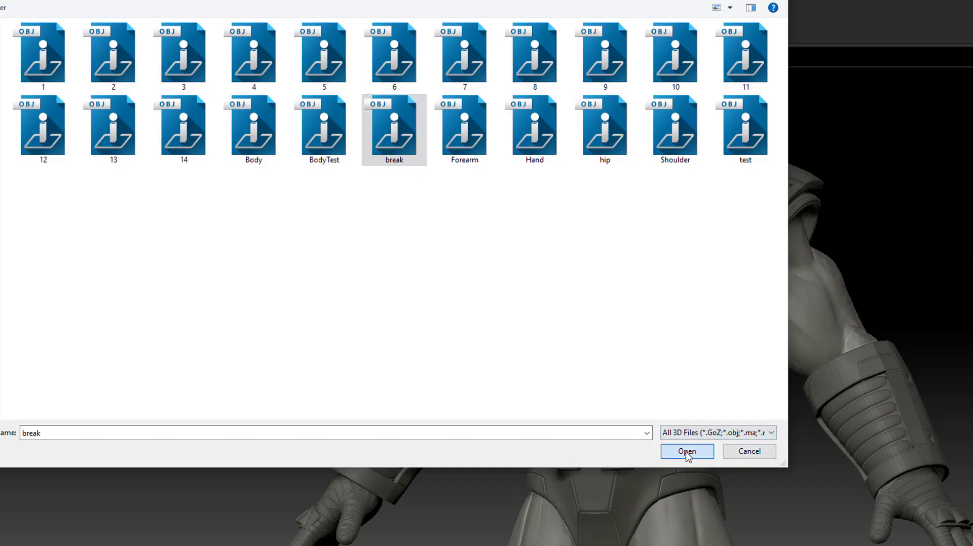
Switch to ZBrush and try to import the OBJ file named break onto the body subtool, declining Dynamic Subdiv
{"action": "left_click", "coordinate": [686, 451]}
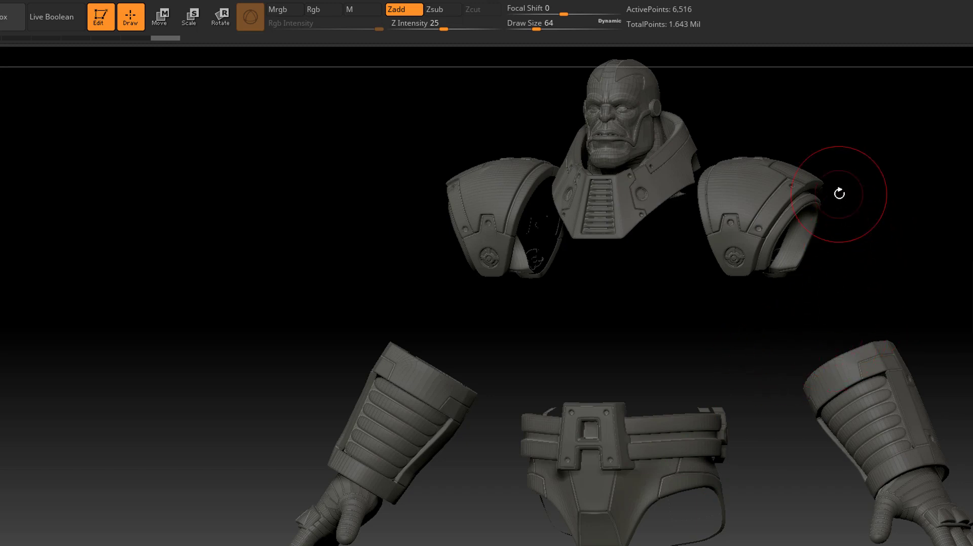
{"action": "left_click_drag", "start_coordinate": [868, 191], "coordinate": [926, 235]}
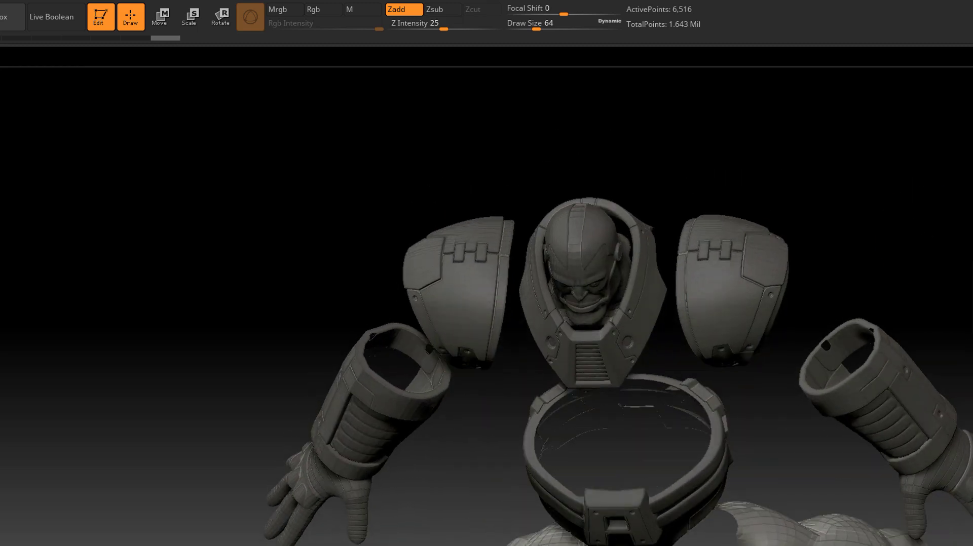
{"action": "left_click_drag", "start_coordinate": [904, 501], "coordinate": [764, 331], "text": "alt"}
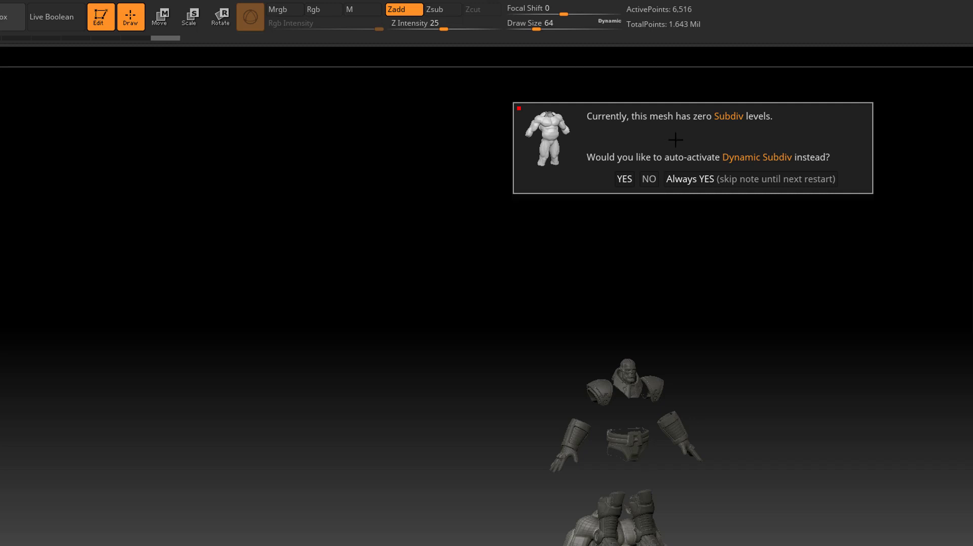
{"action": "left_click", "coordinate": [649, 180]}
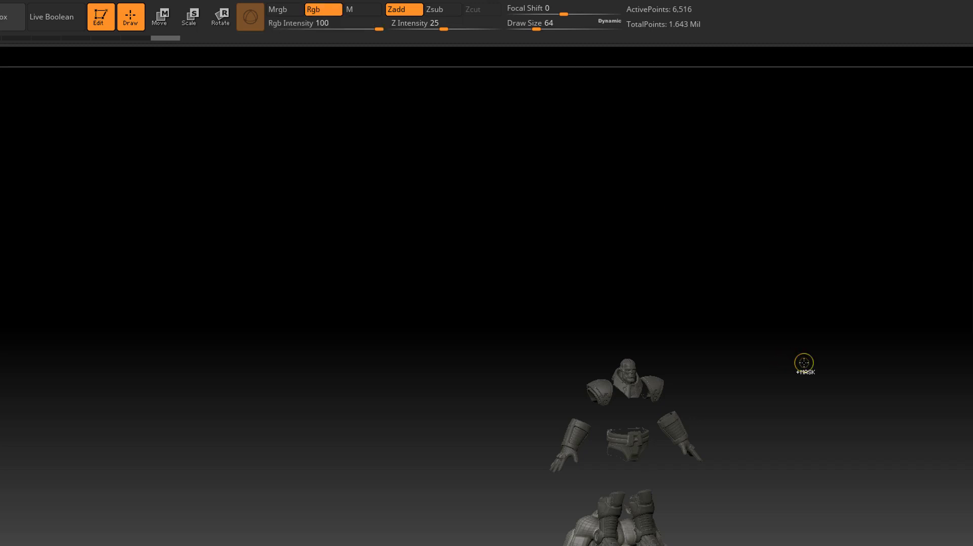
{"action": "left_click", "coordinate": [804, 363], "text": "ctrl+shift"}
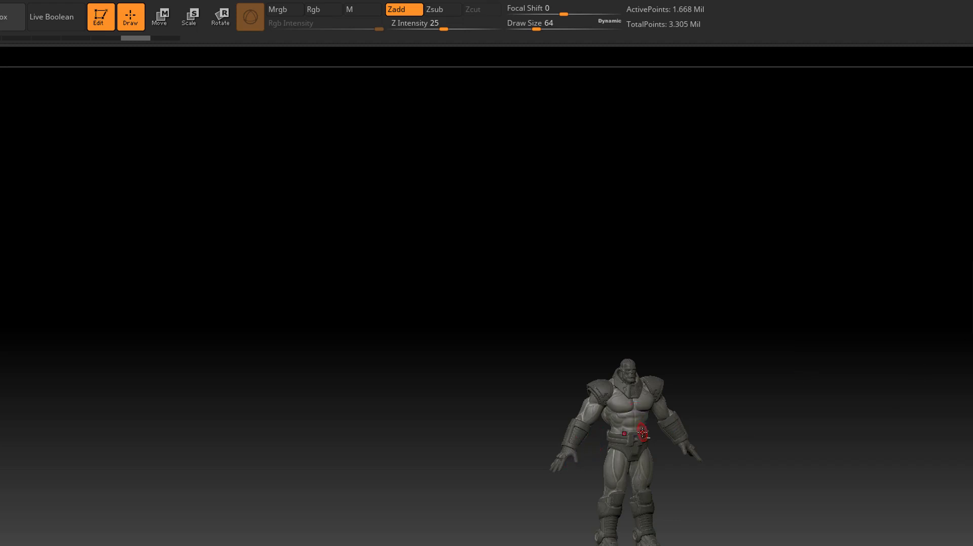
Lower the body subtool to its lowest subdivision level and import the OBJ file named break
{"action": "key", "text": "shift"}
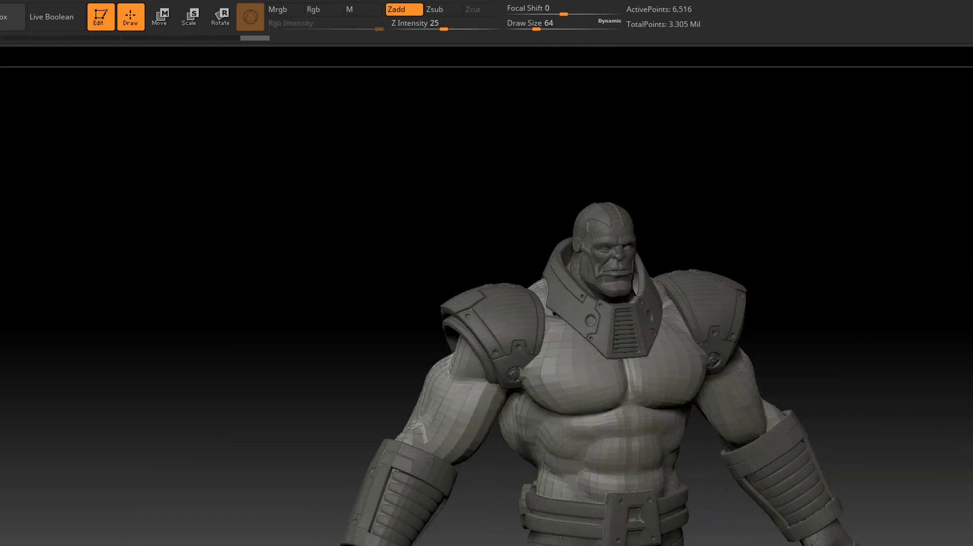
{"action": "right_click_drag", "start_coordinate": [0, 152], "coordinate": [0, 49], "text": "ctrl"}
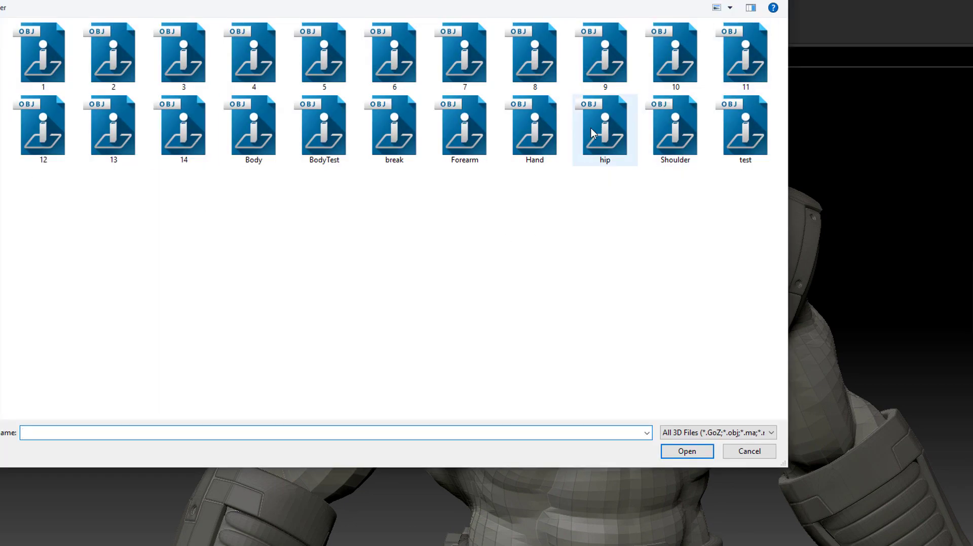
{"action": "left_click", "coordinate": [394, 130]}
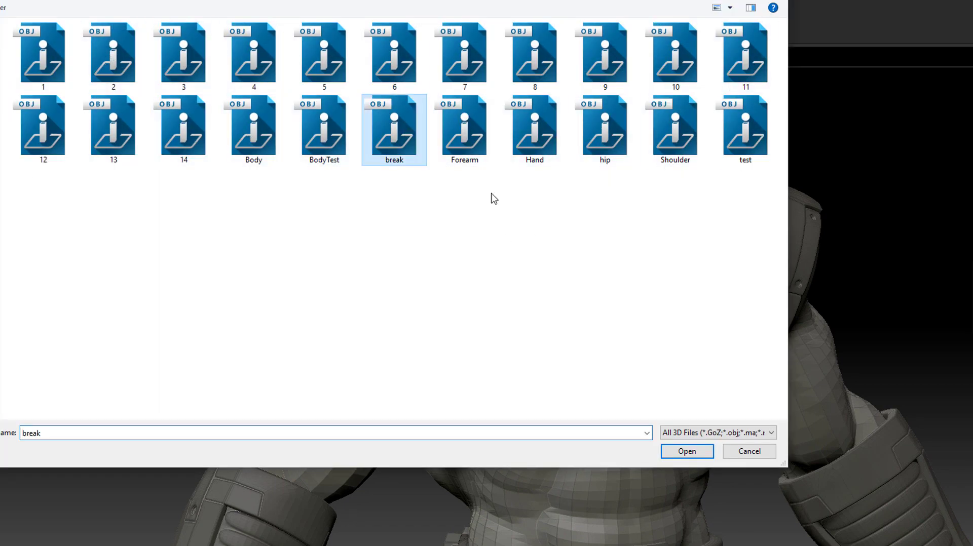
{"action": "left_click", "coordinate": [679, 453]}
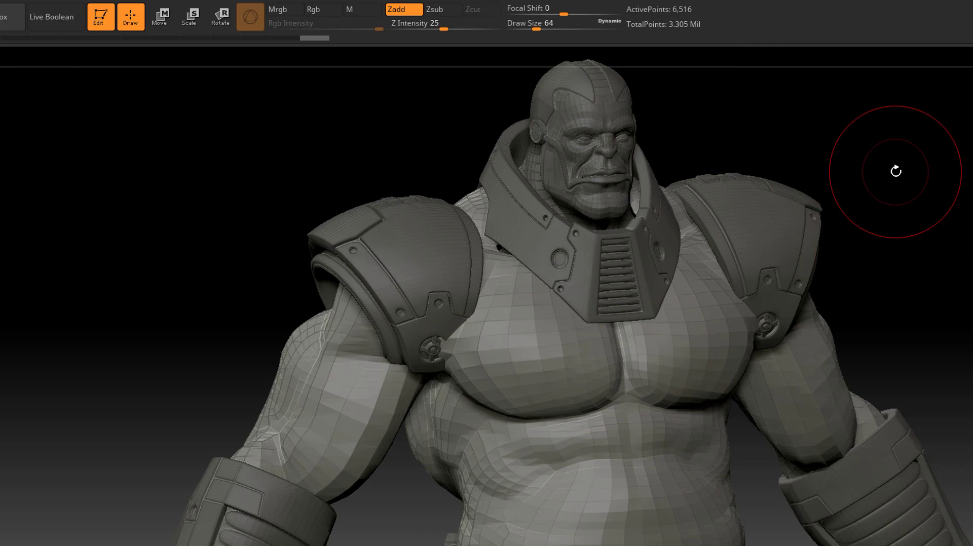
Step the body up three subdivision levels and inspect the sculpted detail around the enlarged belly
{"action": "key", "text": "d"}
{"action": "key", "text": "d"}
{"action": "key", "text": "d"}
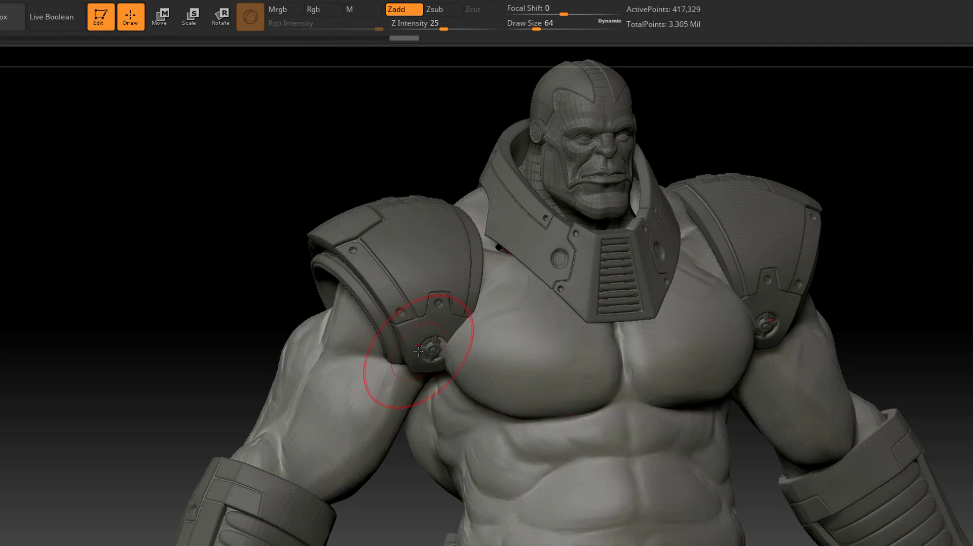
{"action": "key", "text": "f"}
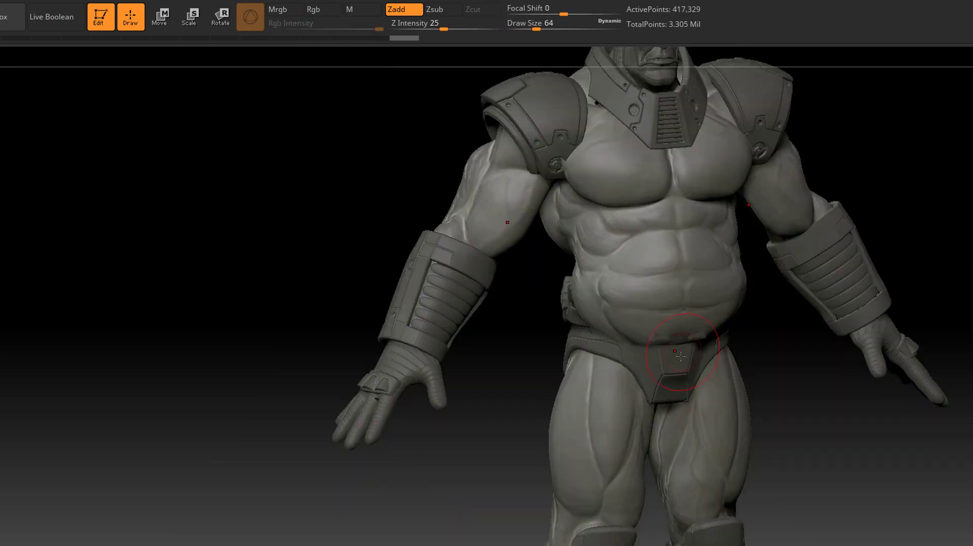
{"action": "left_click_drag", "start_coordinate": [946, 176], "coordinate": [953, 156]}
{"action": "key", "text": "alt+s"}
{"action": "left_click_drag", "start_coordinate": [875, 391], "coordinate": [815, 409]}
{"action": "key", "text": "shift+f"}
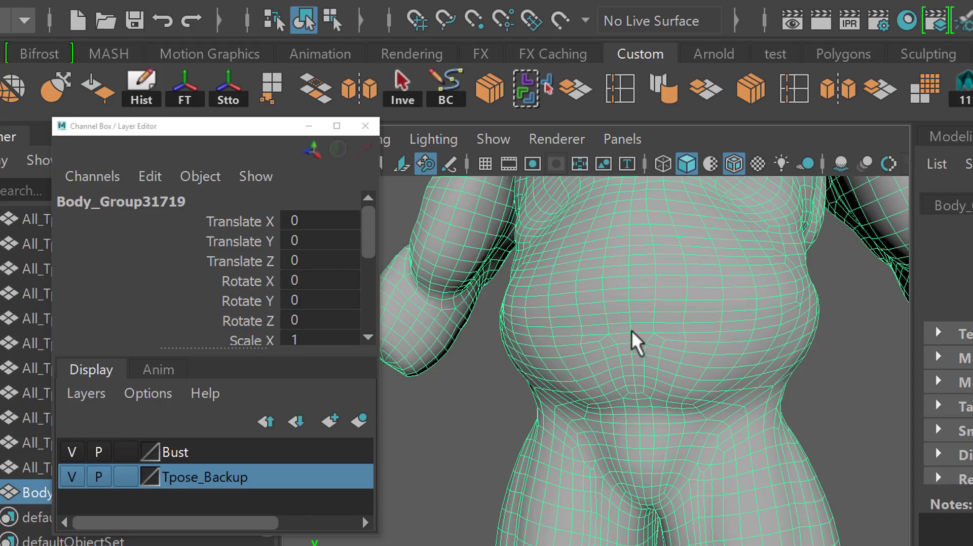
Switch to Maya and display the CV number of a belly vertex on each body mesh in an enlarged Channel Box
{"action": "key", "text": "F8"}
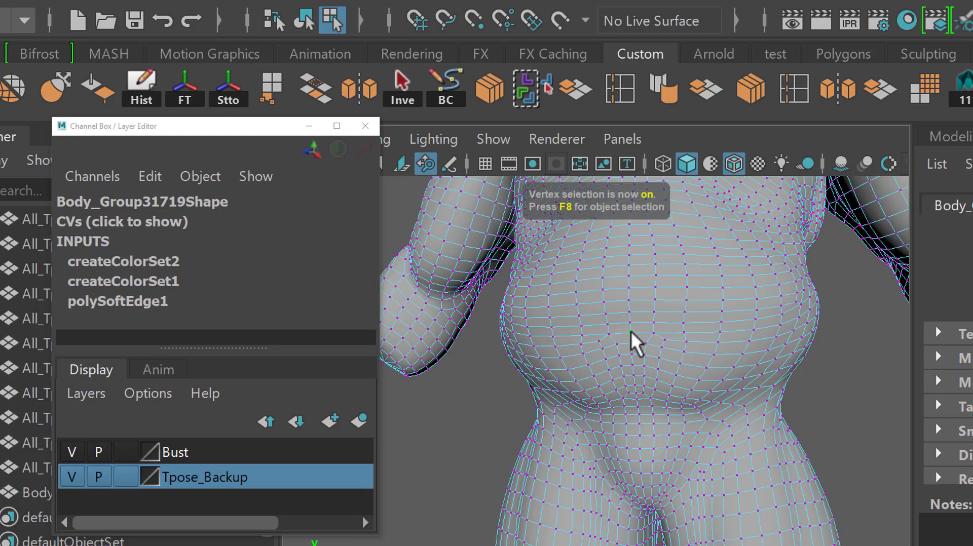
{"action": "left_click", "coordinate": [106, 223]}
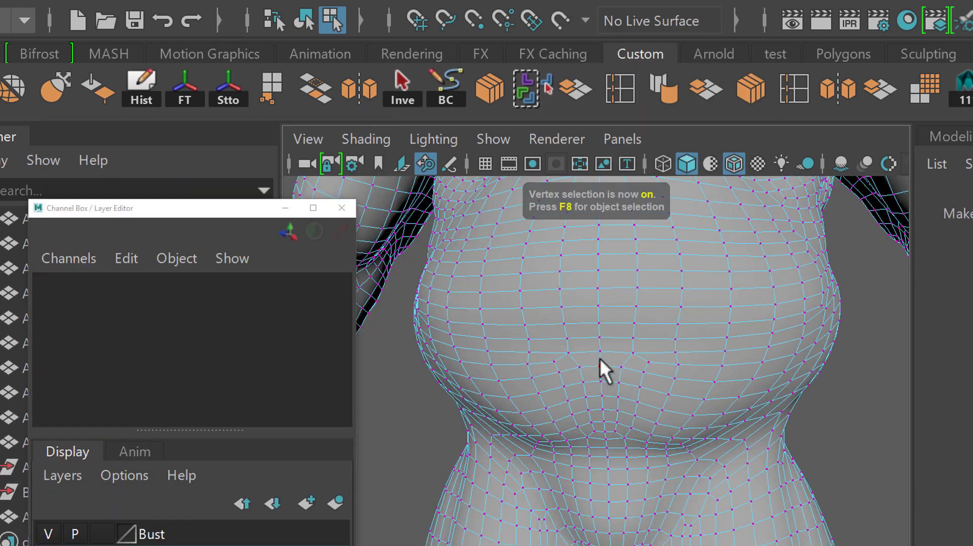
{"action": "left_click", "coordinate": [599, 350]}
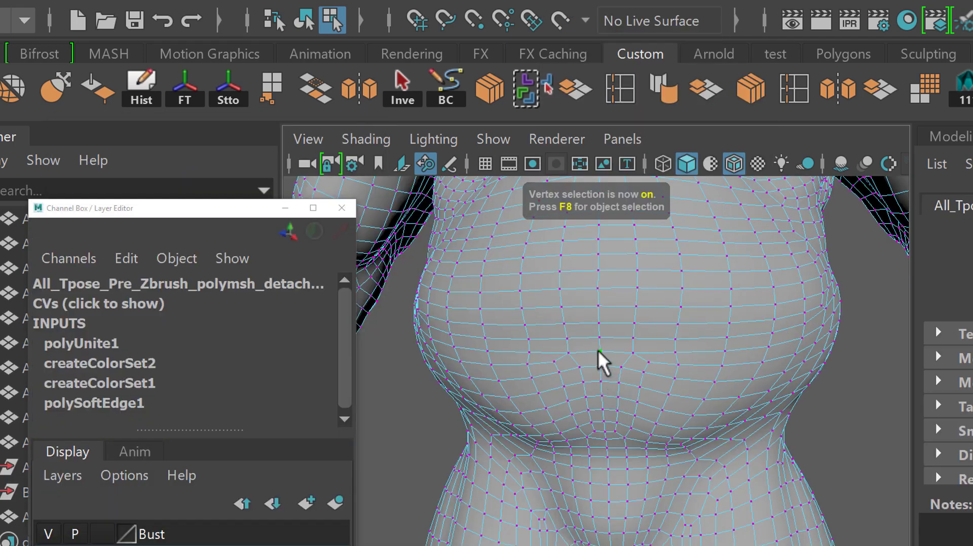
{"action": "left_click", "coordinate": [112, 303]}
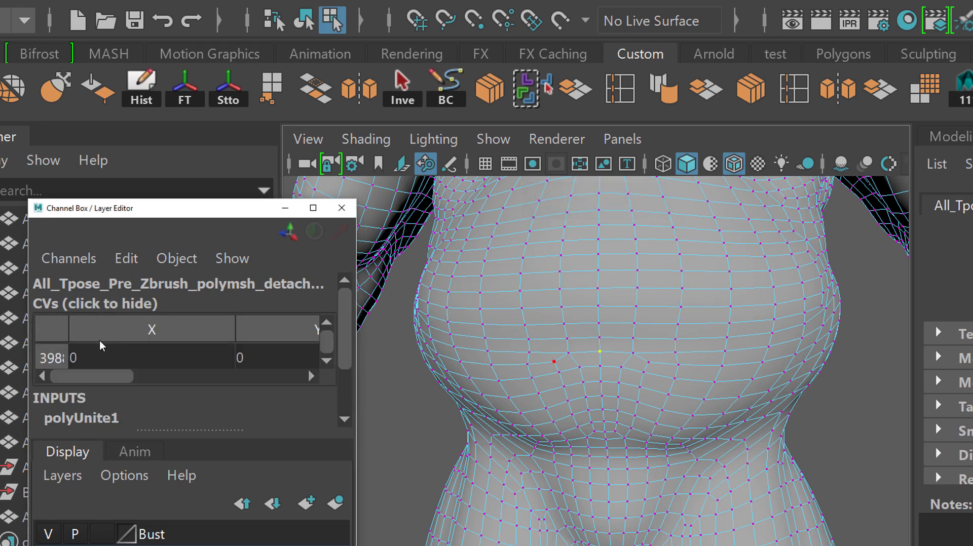
{"action": "left_click", "coordinate": [58, 376]}
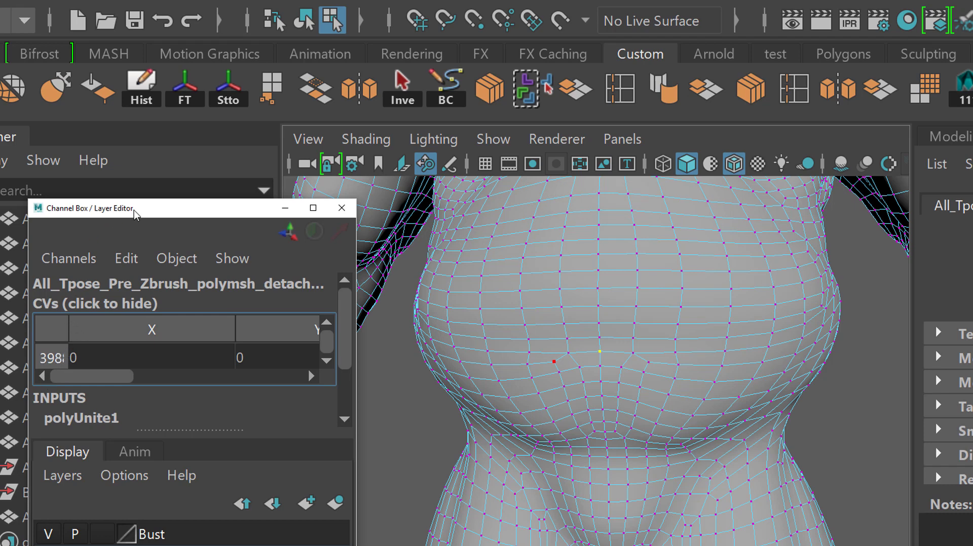
{"action": "left_click_drag", "start_coordinate": [134, 213], "coordinate": [666, 98]}
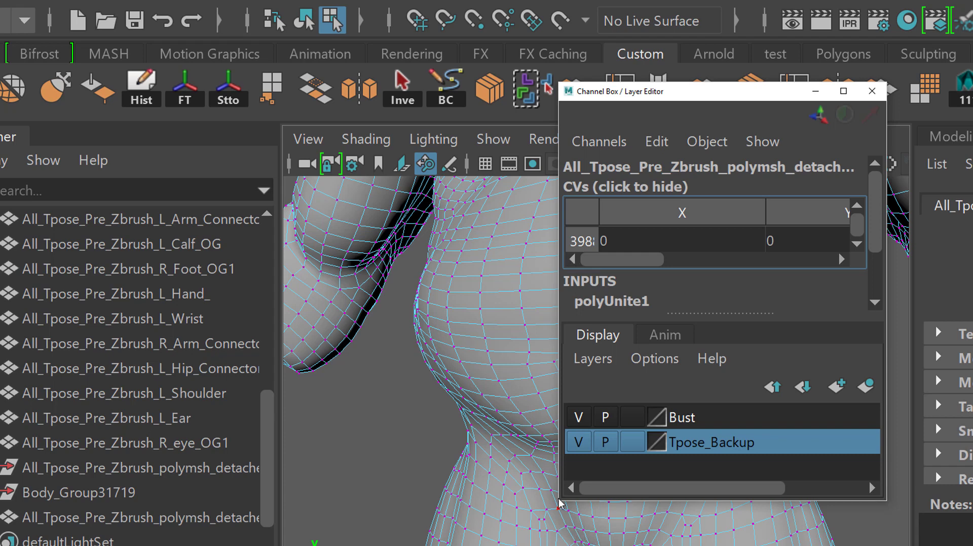
{"action": "left_click_drag", "start_coordinate": [560, 504], "coordinate": [358, 504]}
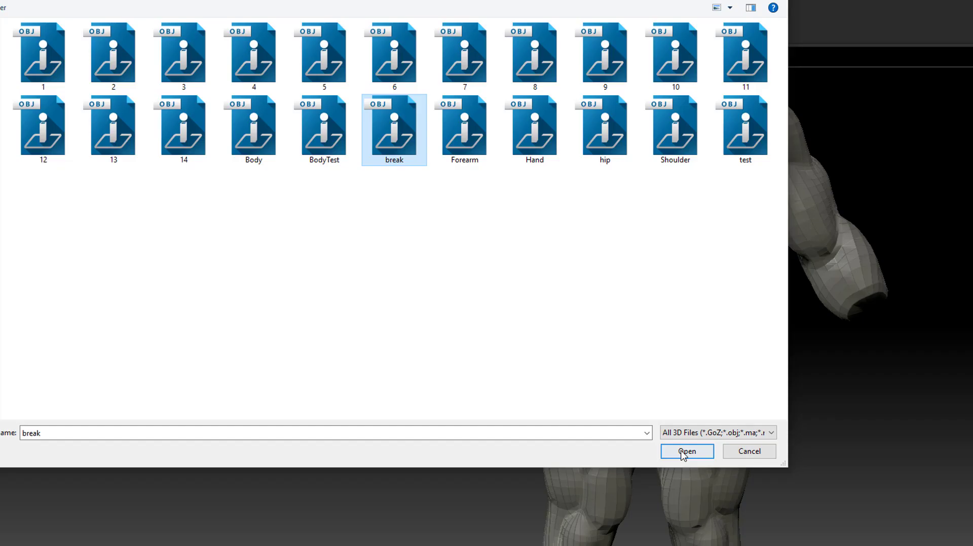
Switch to ZBrush, import break onto the body subtool with its high-resolution details transferred to the modified mesh, and clear the mask
{"action": "left_click", "coordinate": [681, 454]}
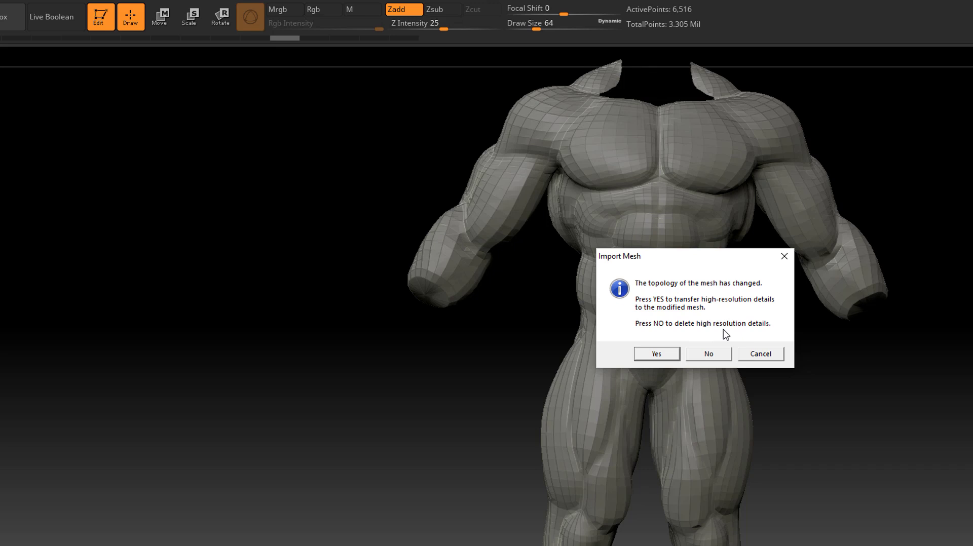
{"action": "left_click", "coordinate": [658, 353]}
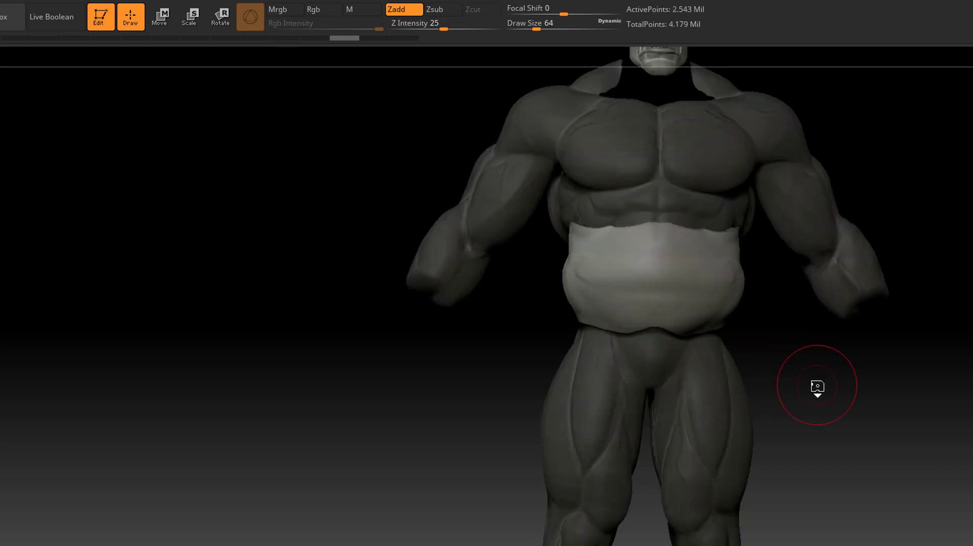
{"action": "mouse_move", "coordinate": [817, 386]}
{"action": "left_mouse_down"}
{"action": "mouse_move", "coordinate": [851, 384]}
{"action": "mouse_move", "coordinate": [828, 326]}
{"action": "left_mouse_up"}
{"action": "mouse_move", "coordinate": [894, 368]}
{"action": "left_mouse_down"}
{"action": "mouse_move", "coordinate": [799, 380]}
{"action": "mouse_move", "coordinate": [853, 401]}
{"action": "mouse_move", "coordinate": [877, 393]}
{"action": "mouse_move", "coordinate": [864, 442]}
{"action": "mouse_move", "coordinate": [845, 409]}
{"action": "mouse_move", "coordinate": [902, 382]}
{"action": "mouse_move", "coordinate": [906, 356]}
{"action": "mouse_move", "coordinate": [885, 313]}
{"action": "left_mouse_up"}
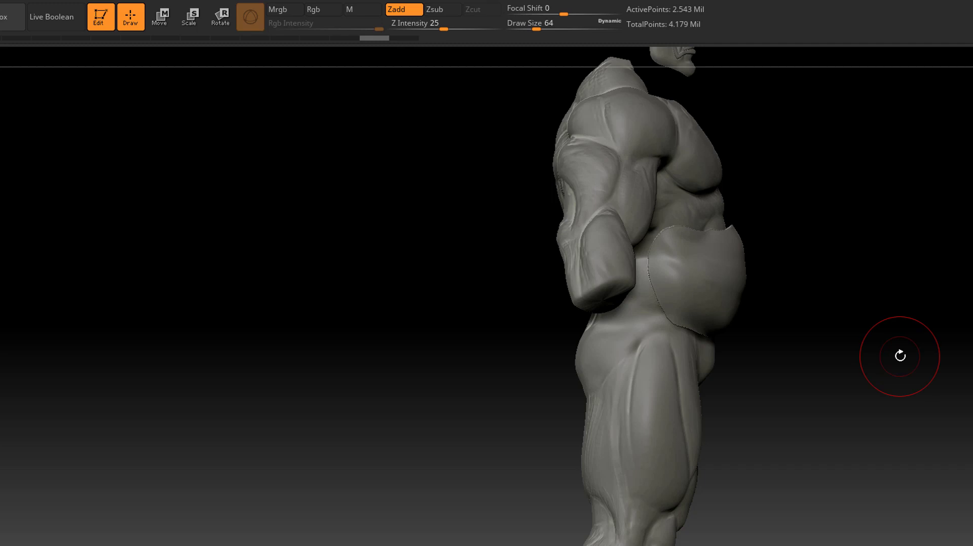
{"action": "mouse_move", "coordinate": [900, 356]}
{"action": "left_mouse_down"}
{"action": "mouse_move", "coordinate": [810, 351]}
{"action": "mouse_move", "coordinate": [845, 397]}
{"action": "mouse_move", "coordinate": [872, 388]}
{"action": "mouse_move", "coordinate": [808, 424]}
{"action": "left_mouse_up"}
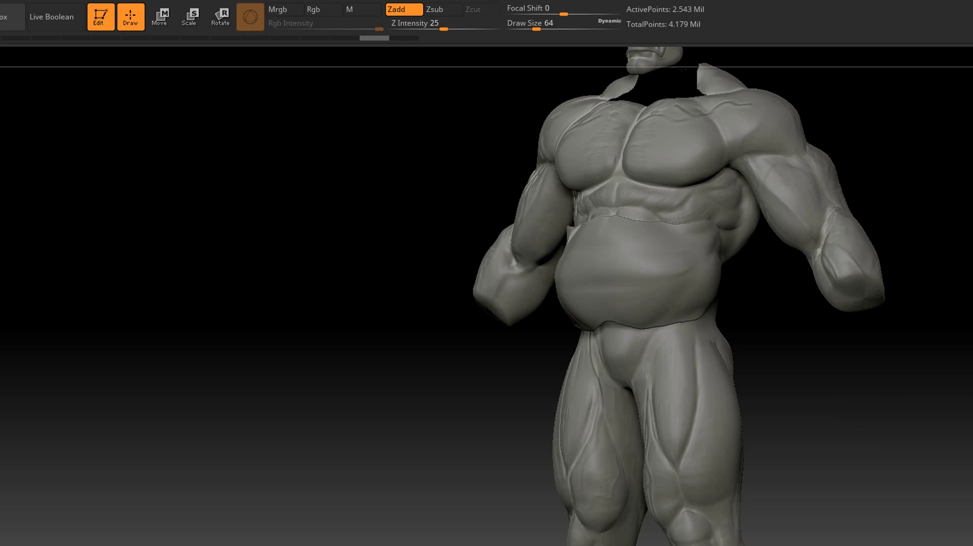
Step the body down four subdivision levels and examine the edges of the belly region at low resolution
{"action": "key", "text": "shift+d"}
{"action": "key", "text": "shift+d"}
{"action": "key", "text": "shift+d"}
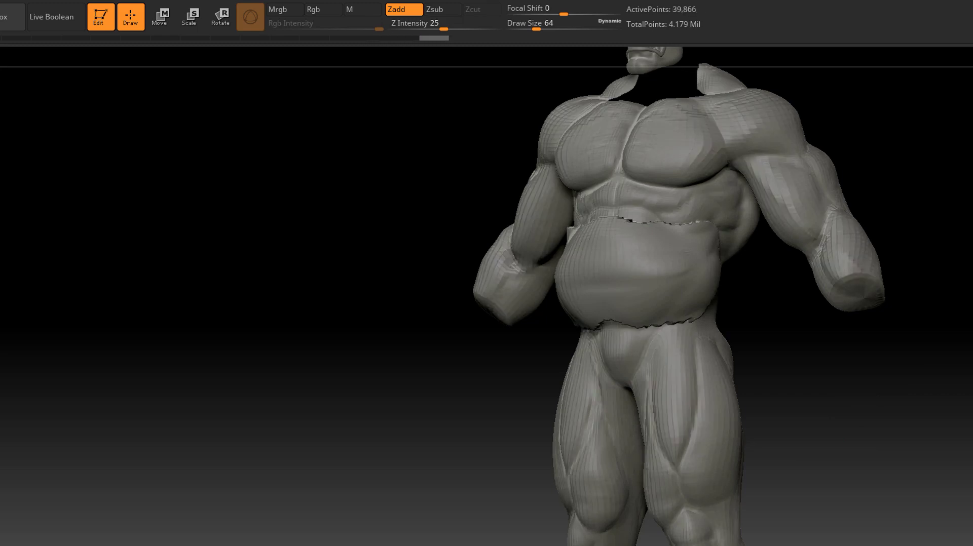
{"action": "key", "text": "shift+d"}
{"action": "mouse_move", "coordinate": [943, 349]}
{"action": "left_mouse_down"}
{"action": "mouse_move", "coordinate": [929, 382]}
{"action": "mouse_move", "coordinate": [905, 353]}
{"action": "mouse_move", "coordinate": [873, 372]}
{"action": "mouse_move", "coordinate": [927, 373]}
{"action": "mouse_move", "coordinate": [895, 386]}
{"action": "mouse_move", "coordinate": [886, 368]}
{"action": "left_mouse_up"}
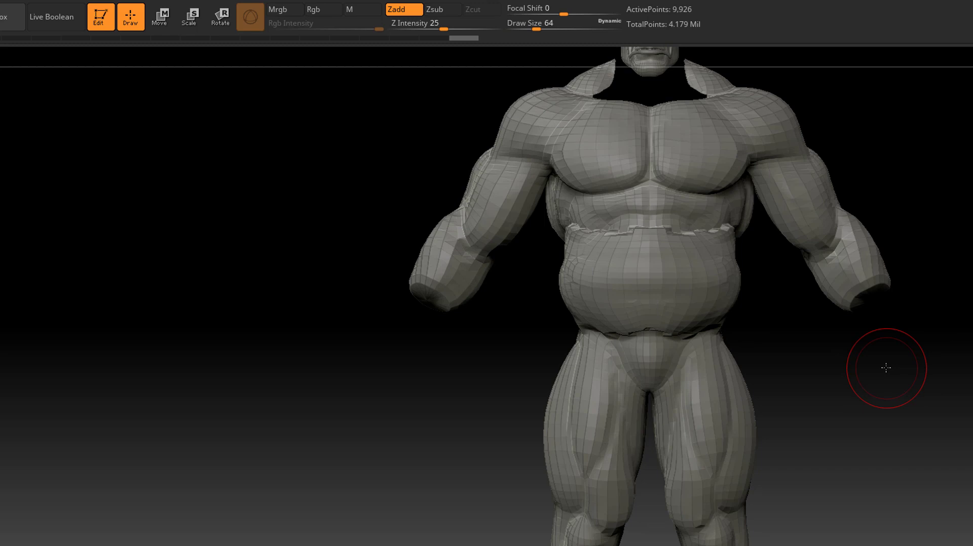
{"action": "key", "text": "f"}
{"action": "mouse_move", "coordinate": [885, 368]}
{"action": "left_mouse_down"}
{"action": "mouse_move", "coordinate": [865, 341]}
{"action": "mouse_move", "coordinate": [816, 354]}
{"action": "mouse_move", "coordinate": [883, 336]}
{"action": "left_mouse_up"}
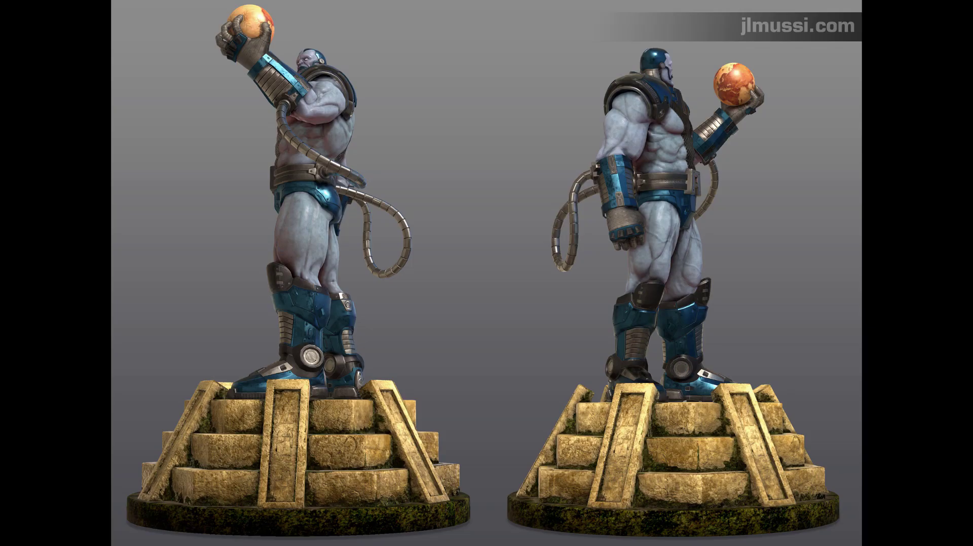